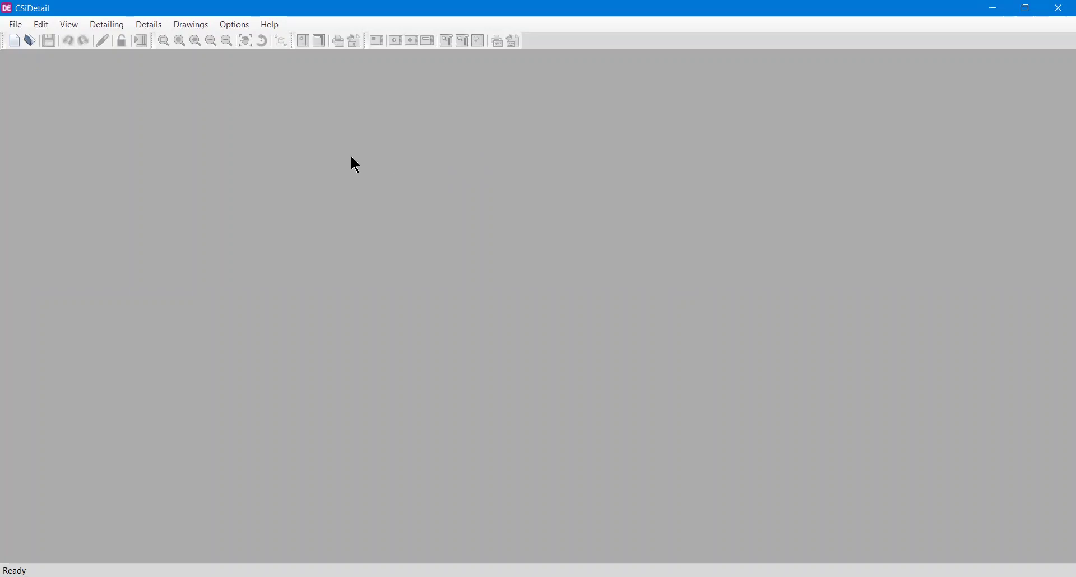
Open the File menu to start a new detailing project
{"action": "left_click", "coordinate": [15, 24]}
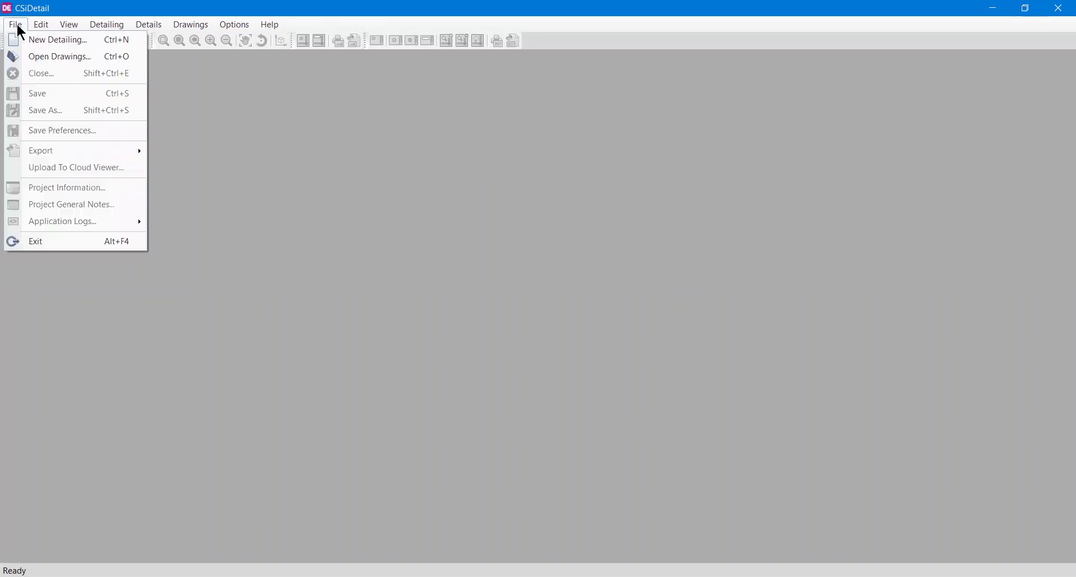
{"action": "left_click", "coordinate": [53, 49]}
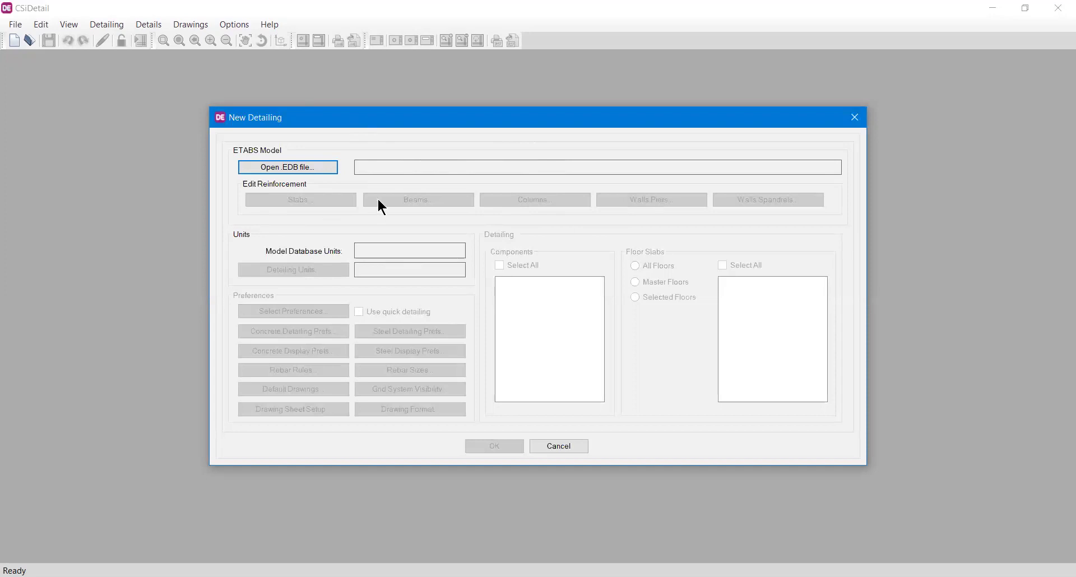
{"action": "left_click", "coordinate": [306, 168]}
Browse to Desktop > III YEAR > etabs > Main Project and select the Curved Elements model
{"action": "left_click", "coordinate": [315, 168]}
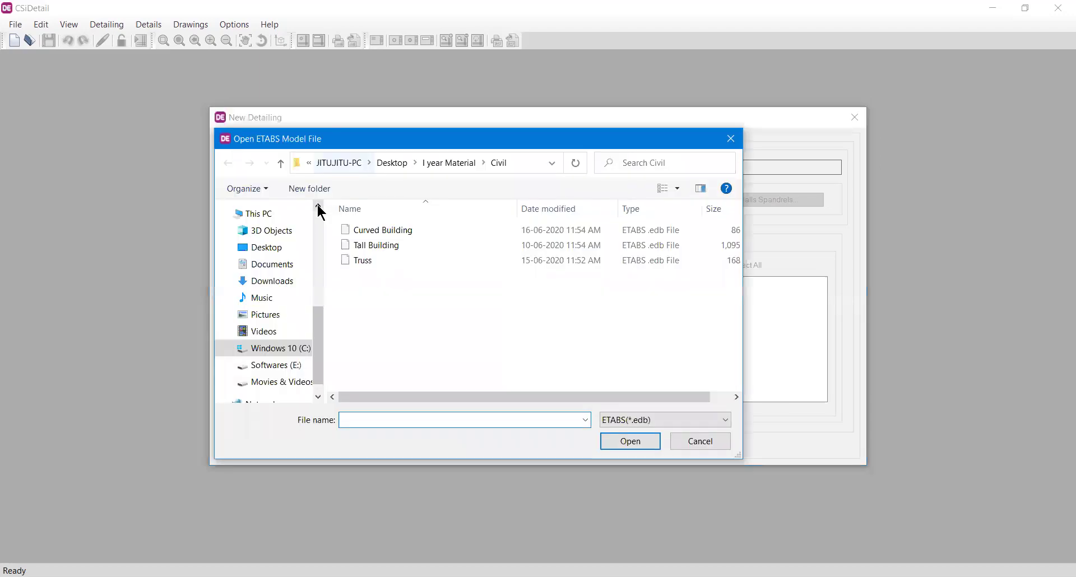
{"action": "left_click", "coordinate": [392, 162]}
{"action": "double_click", "coordinate": [371, 288]}
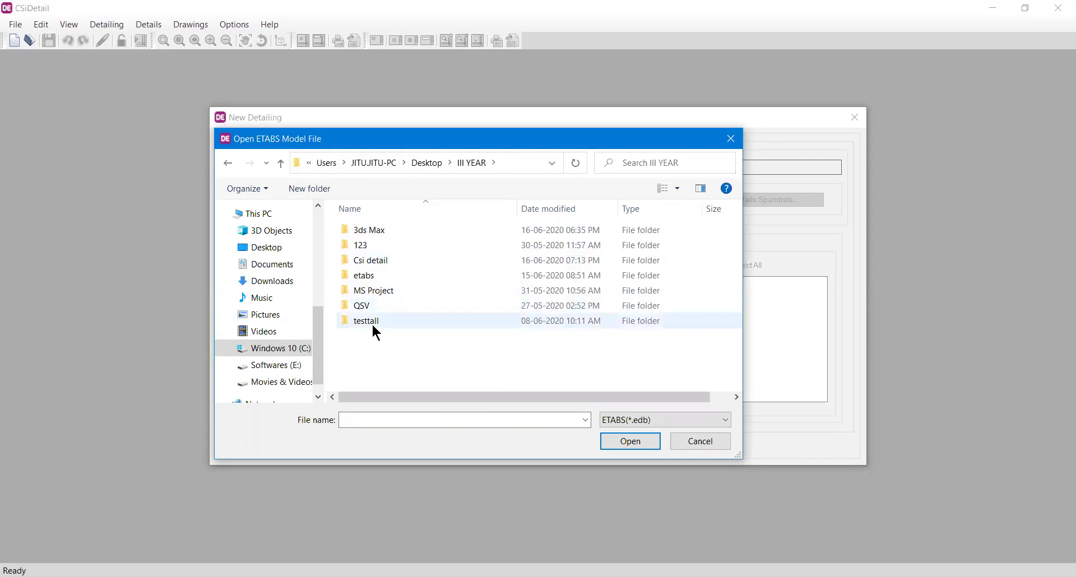
{"action": "double_click", "coordinate": [363, 276]}
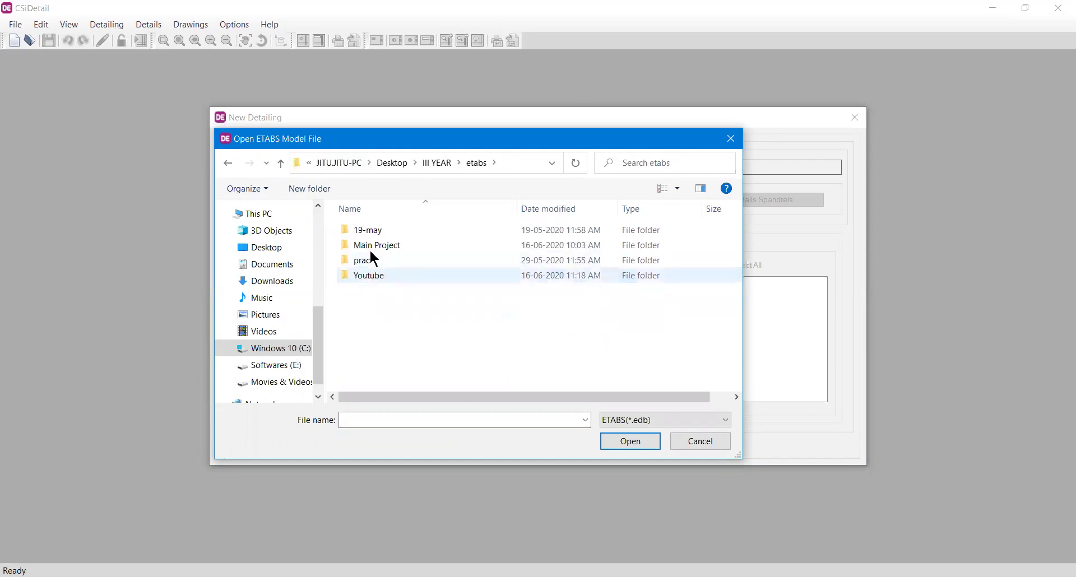
{"action": "double_click", "coordinate": [370, 247]}
{"action": "left_click", "coordinate": [378, 233]}
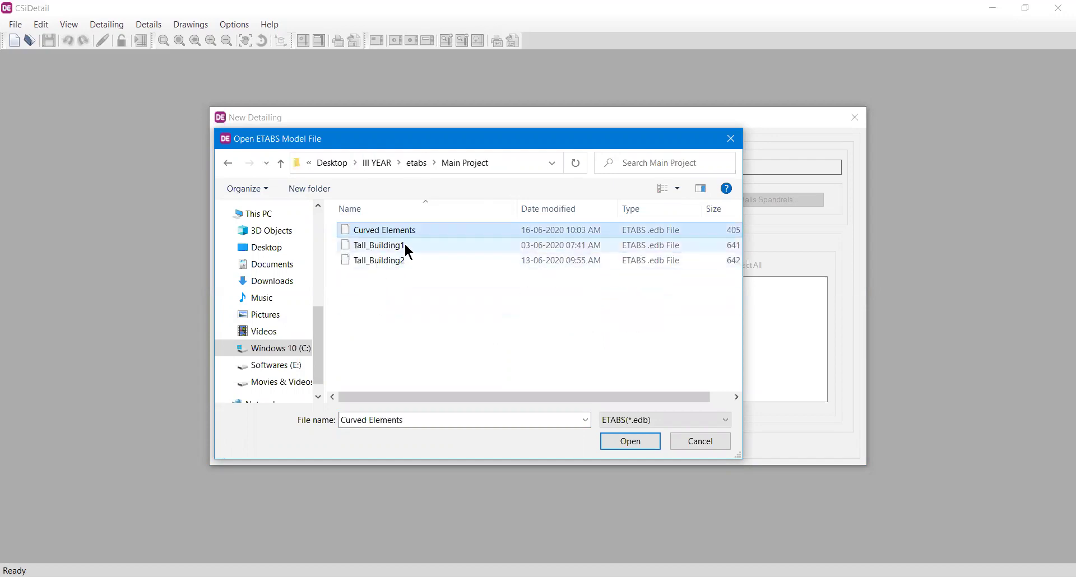
Open Curved Elements.EDB and let the import finish, ending with 2 warnings
{"action": "left_click", "coordinate": [616, 443]}
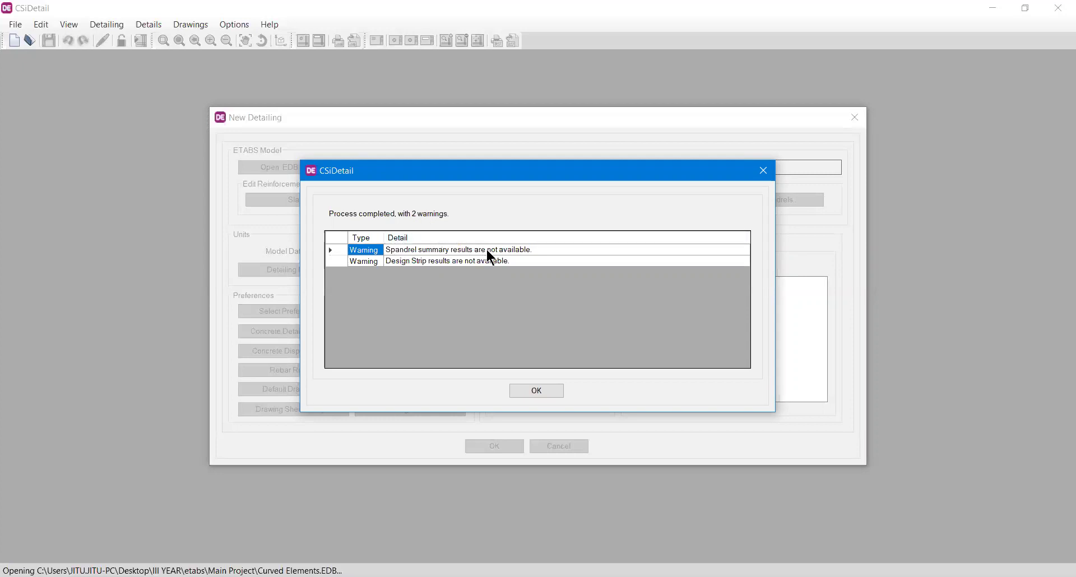
Read the spandrel and design strip result warnings, then dismiss them with OK
{"action": "left_click", "coordinate": [423, 264]}
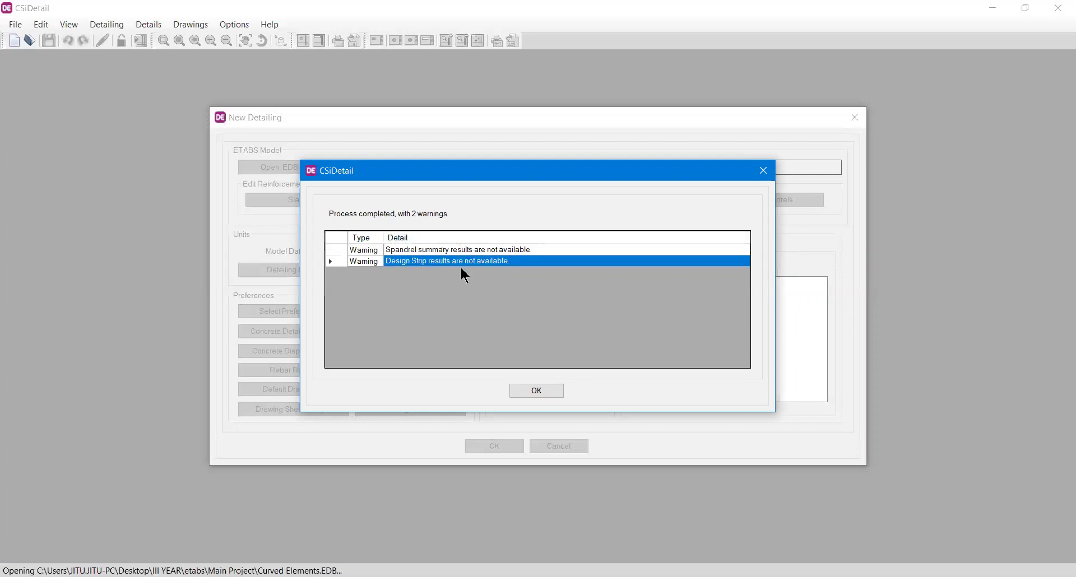
{"action": "left_click", "coordinate": [425, 252]}
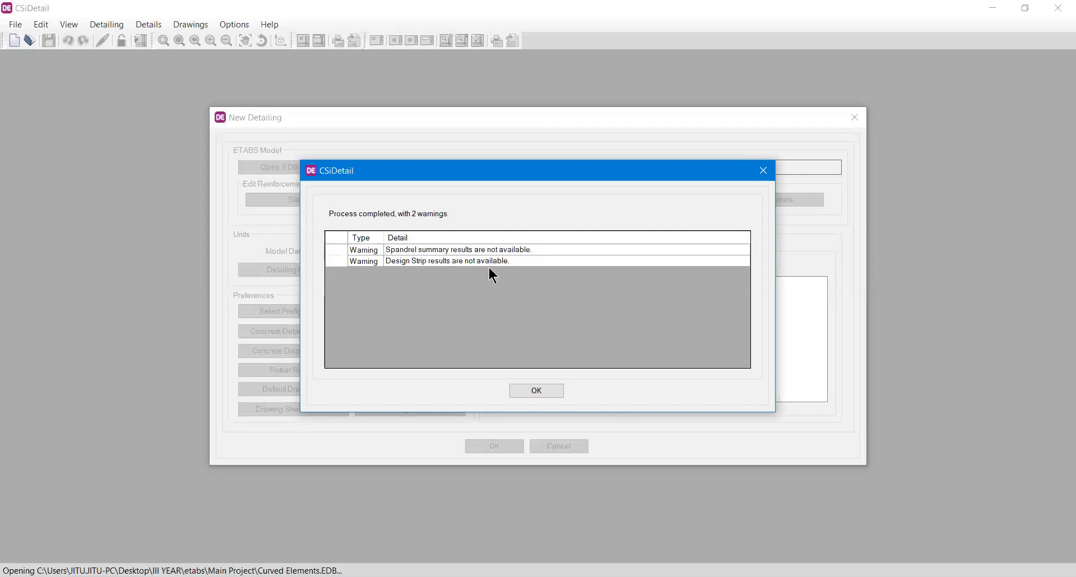
{"action": "left_click", "coordinate": [449, 262]}
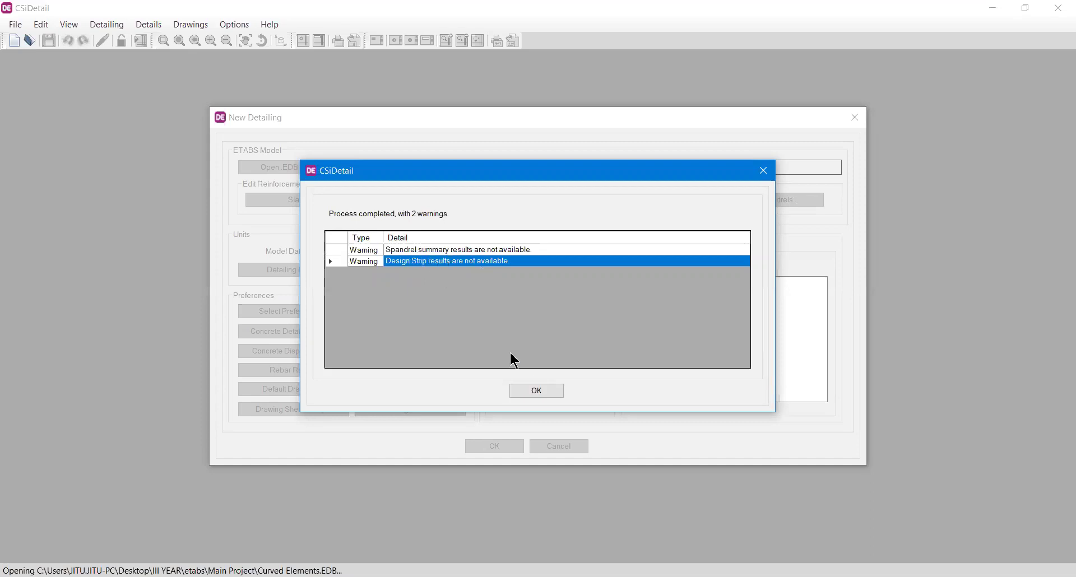
{"action": "left_click", "coordinate": [537, 391]}
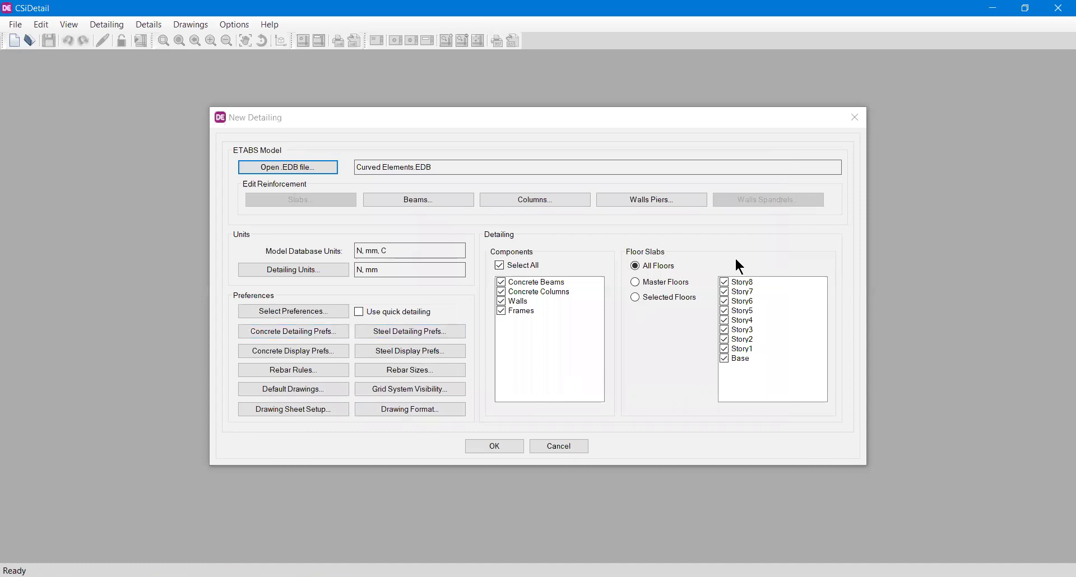
{"action": "left_click", "coordinate": [448, 213]}
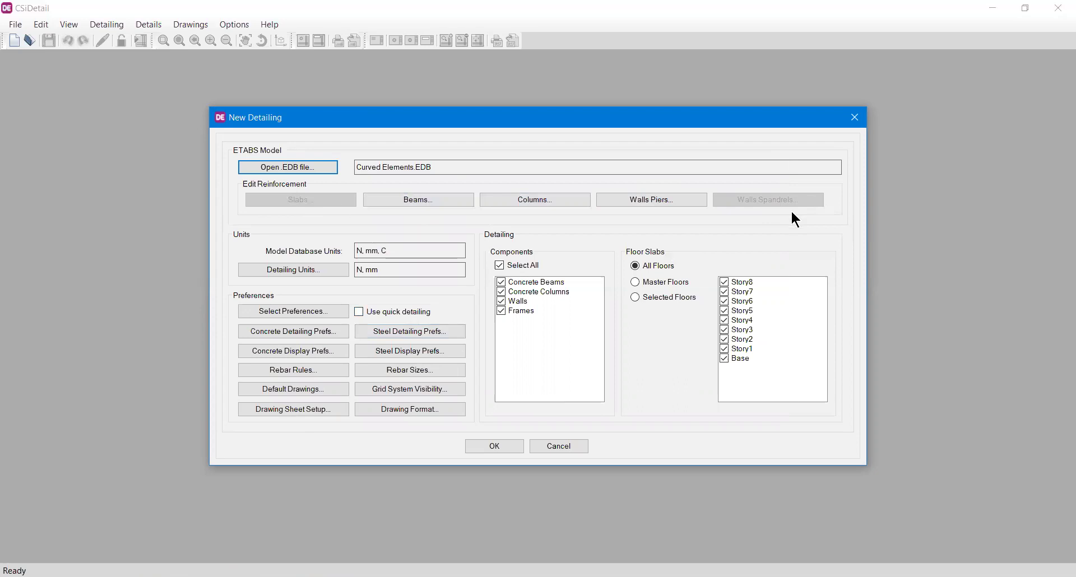
{"action": "left_click", "coordinate": [442, 201]}
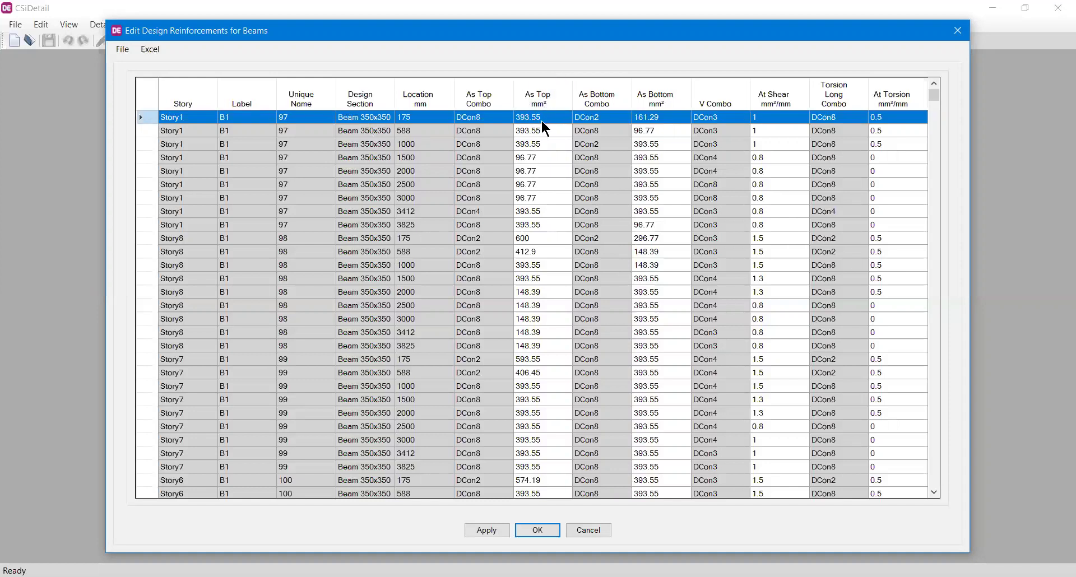
{"action": "scroll", "coordinate": [544, 280], "scroll_direction": "down", "scroll_amount": 8}
{"action": "scroll", "coordinate": [567, 485], "scroll_direction": "down", "scroll_amount": 13}
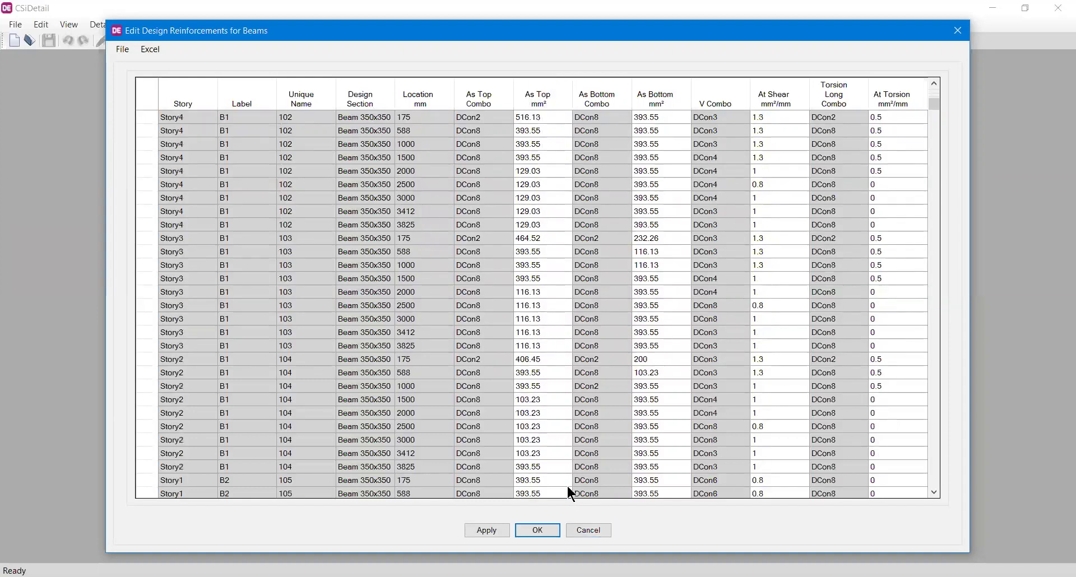
{"action": "left_click", "coordinate": [588, 530]}
{"action": "left_click", "coordinate": [570, 200]}
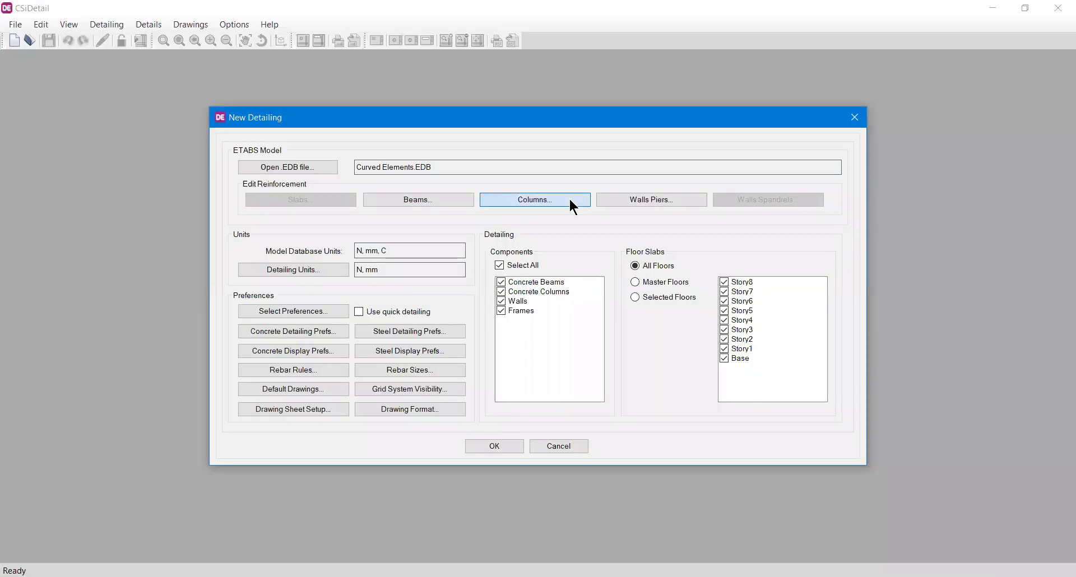
{"action": "scroll", "coordinate": [420, 202], "scroll_direction": "down", "scroll_amount": 10}
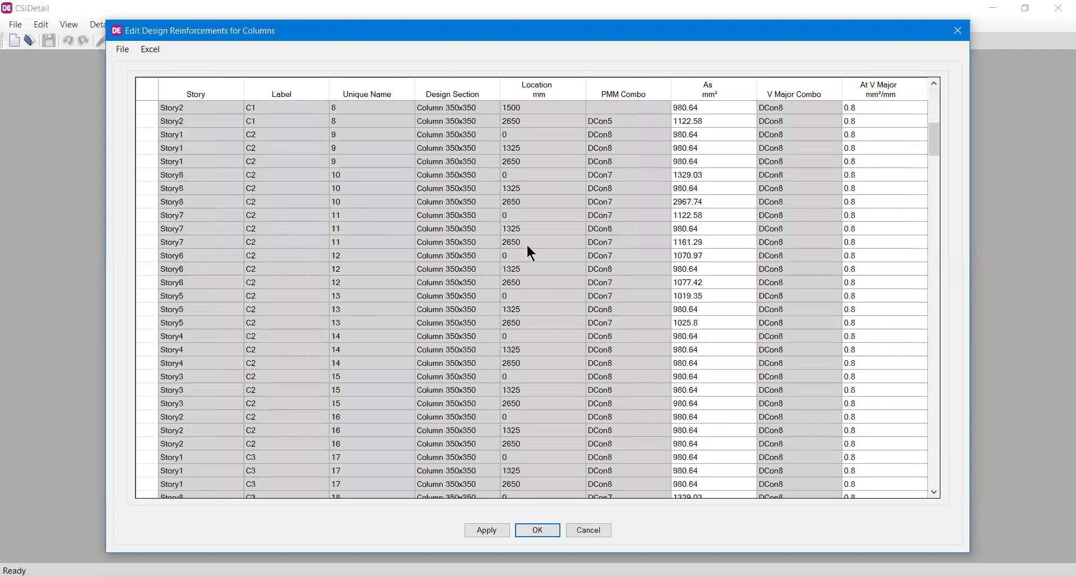
{"action": "scroll", "coordinate": [526, 243], "scroll_direction": "down", "scroll_amount": 20}
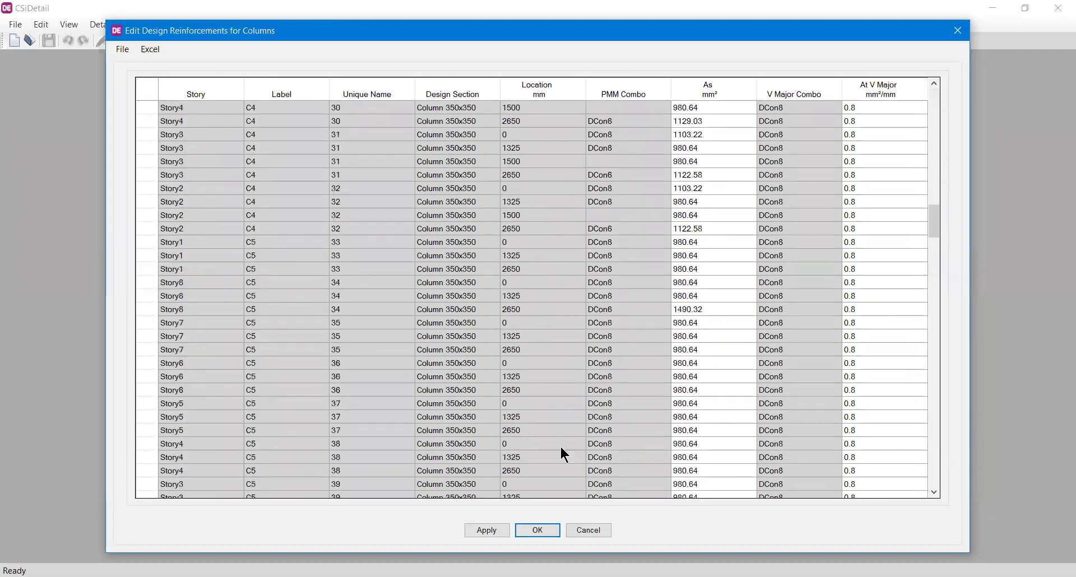
{"action": "left_click", "coordinate": [600, 529]}
{"action": "left_click", "coordinate": [636, 207]}
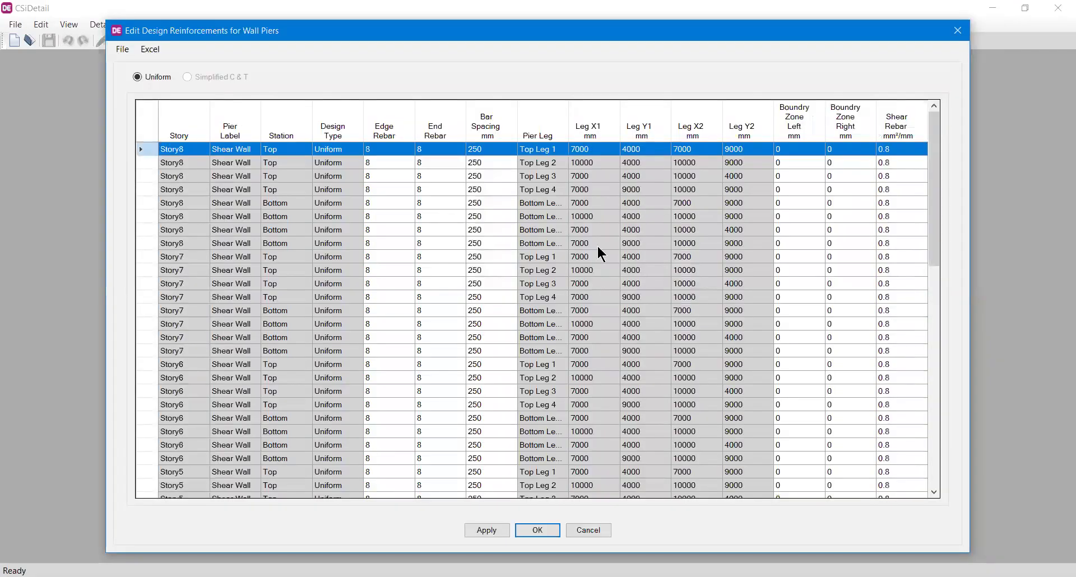
{"action": "scroll", "coordinate": [478, 227], "scroll_direction": "down", "scroll_amount": 6}
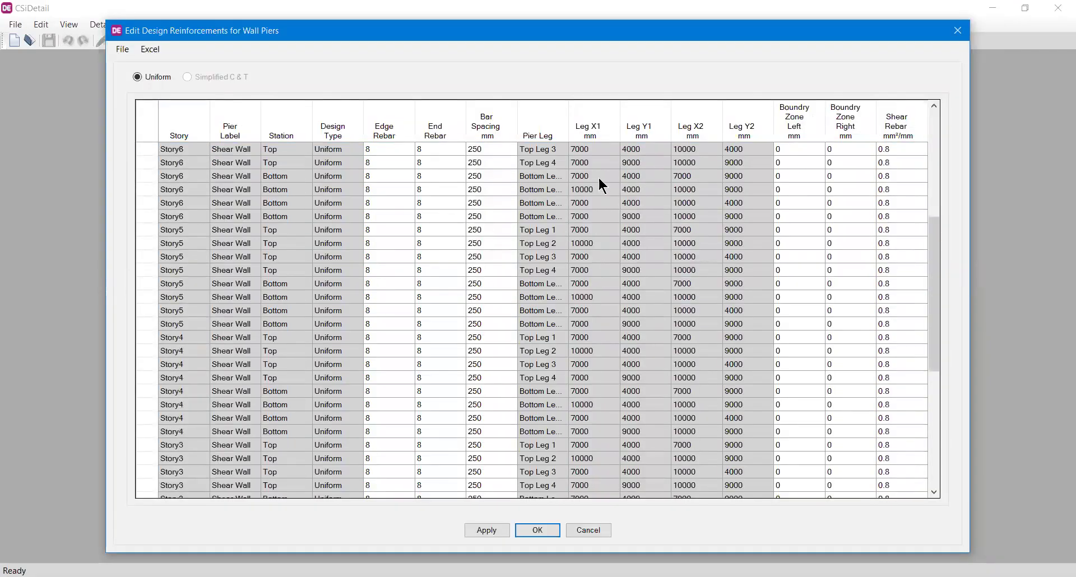
{"action": "scroll", "coordinate": [623, 230], "scroll_direction": "up", "scroll_amount": 6}
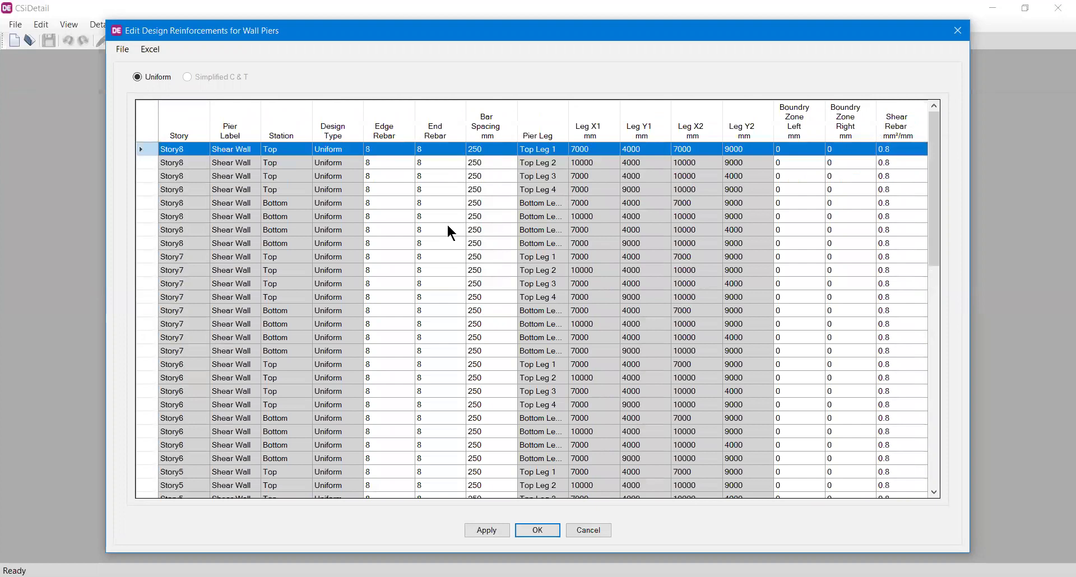
{"action": "left_click", "coordinate": [589, 531]}
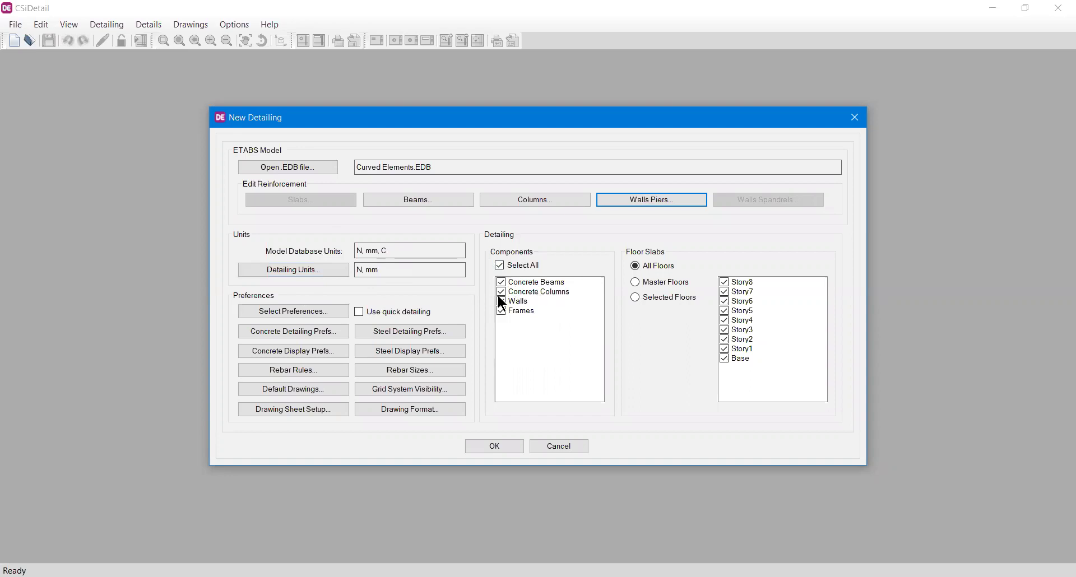
Exclude Frames from detailing, keep all floors selected, and bring up Select Preferences
{"action": "left_click", "coordinate": [506, 312]}
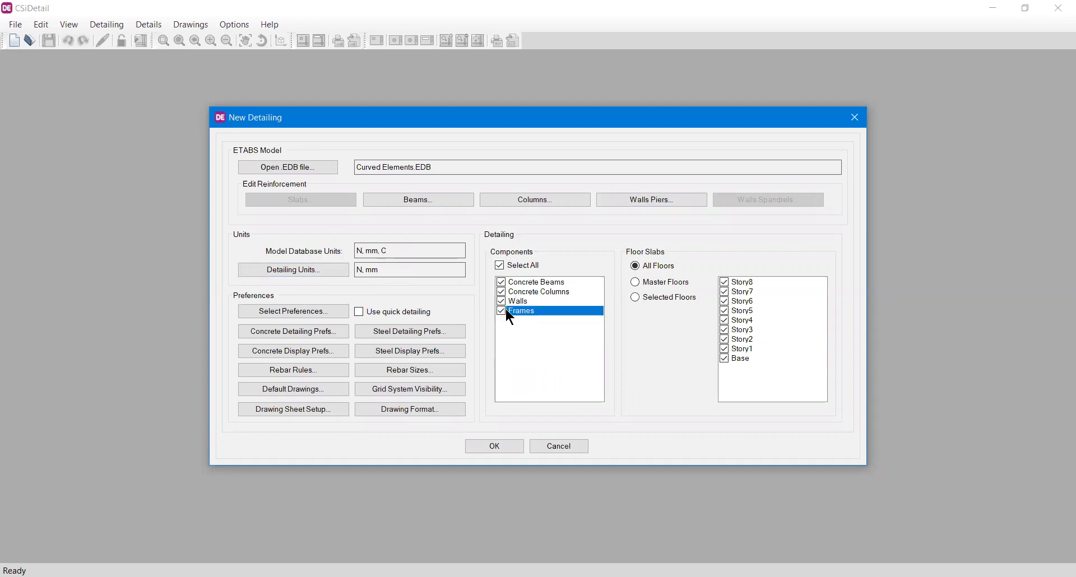
{"action": "left_click", "coordinate": [501, 312]}
{"action": "left_click", "coordinate": [680, 300]}
{"action": "left_click", "coordinate": [729, 291]}
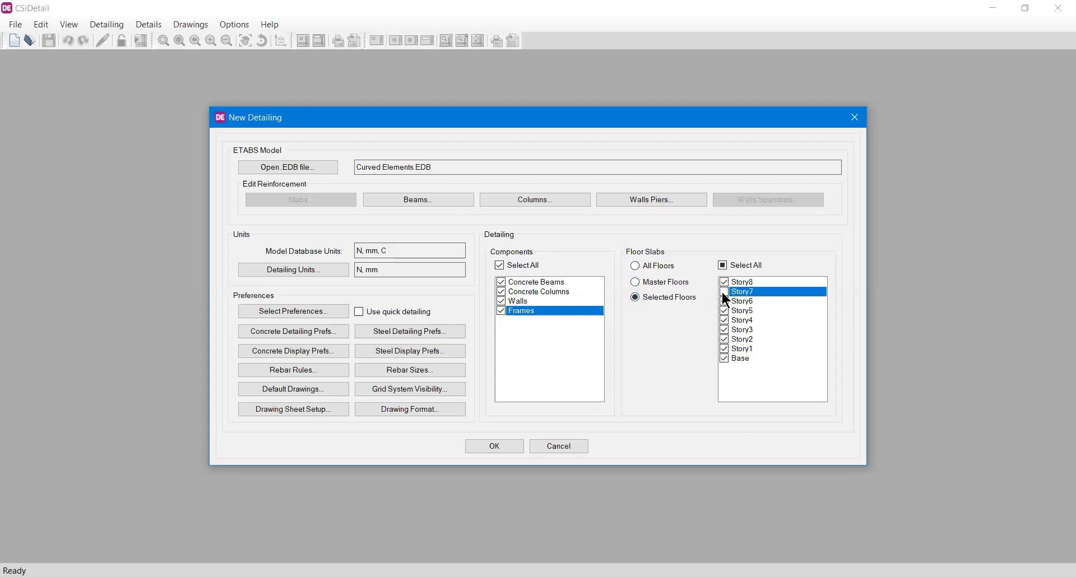
{"action": "left_click", "coordinate": [658, 265]}
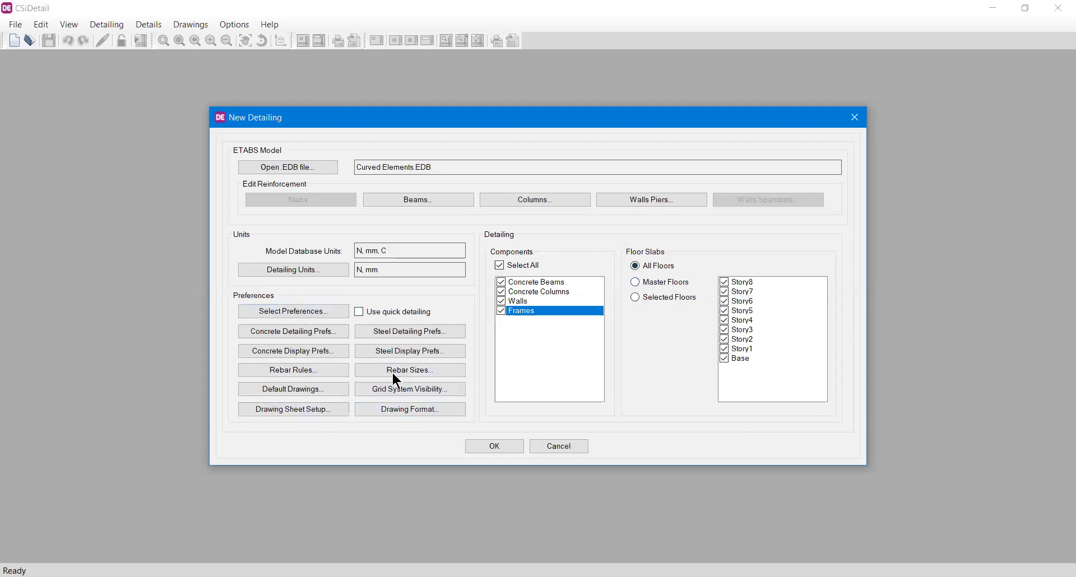
{"action": "left_click", "coordinate": [296, 313]}
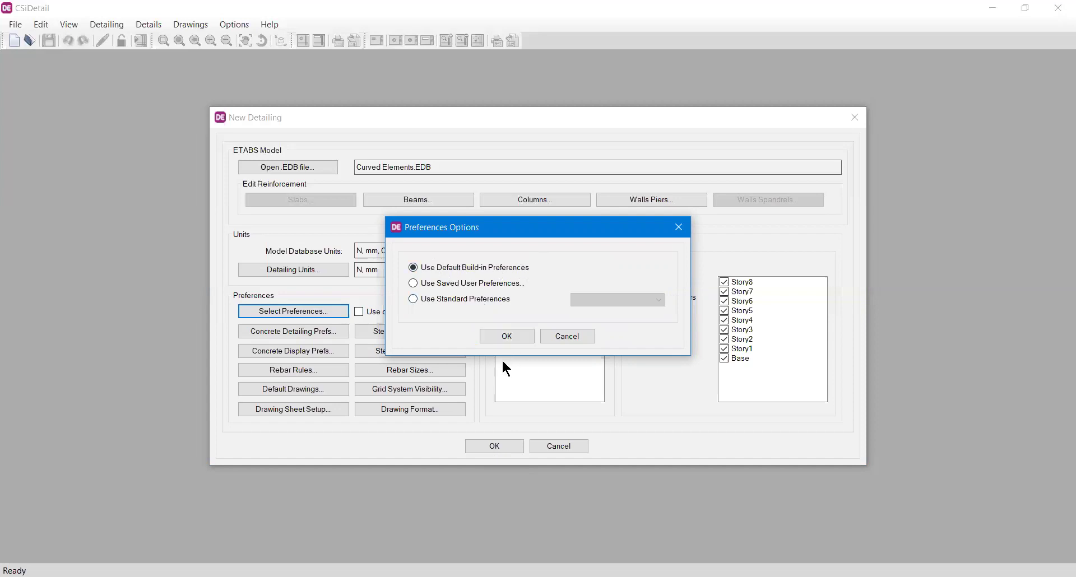
Choose Use Standard Preferences with IS 456:2000 and confirm
{"action": "left_click", "coordinate": [477, 284]}
{"action": "left_click", "coordinate": [477, 301]}
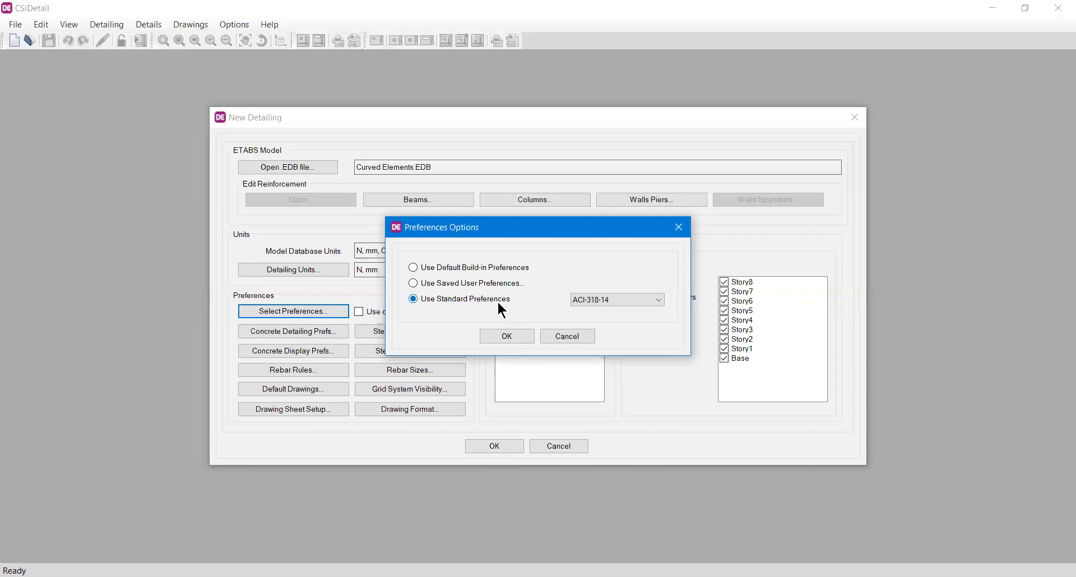
{"action": "left_click", "coordinate": [584, 300]}
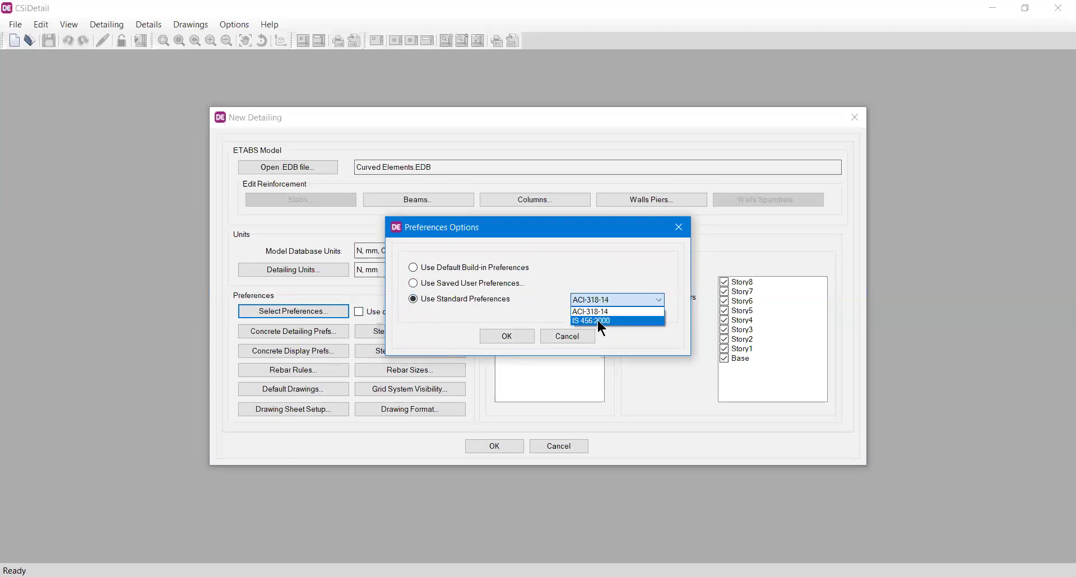
{"action": "left_click", "coordinate": [598, 321]}
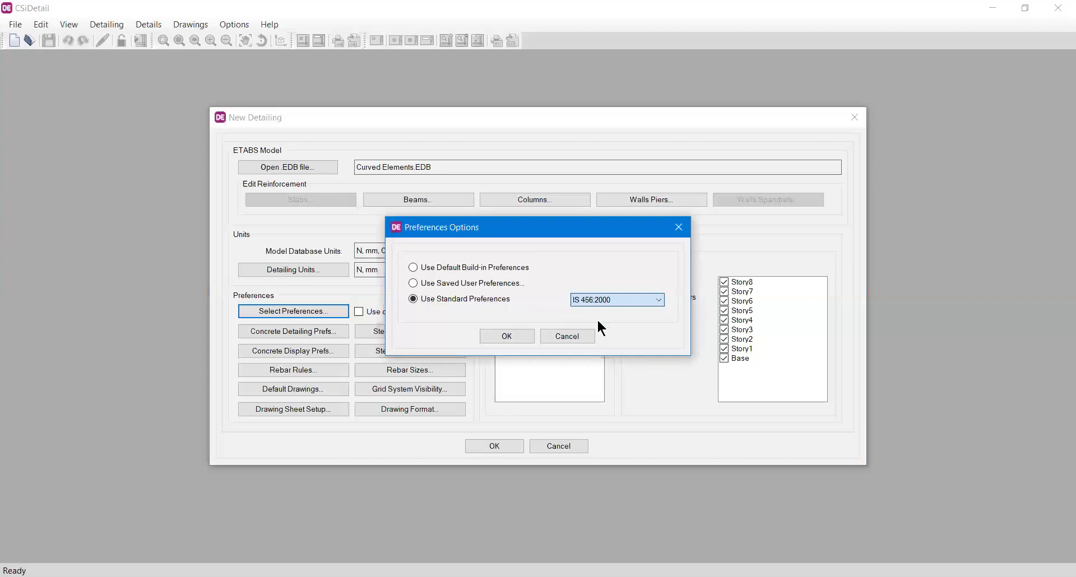
{"action": "left_click", "coordinate": [518, 337]}
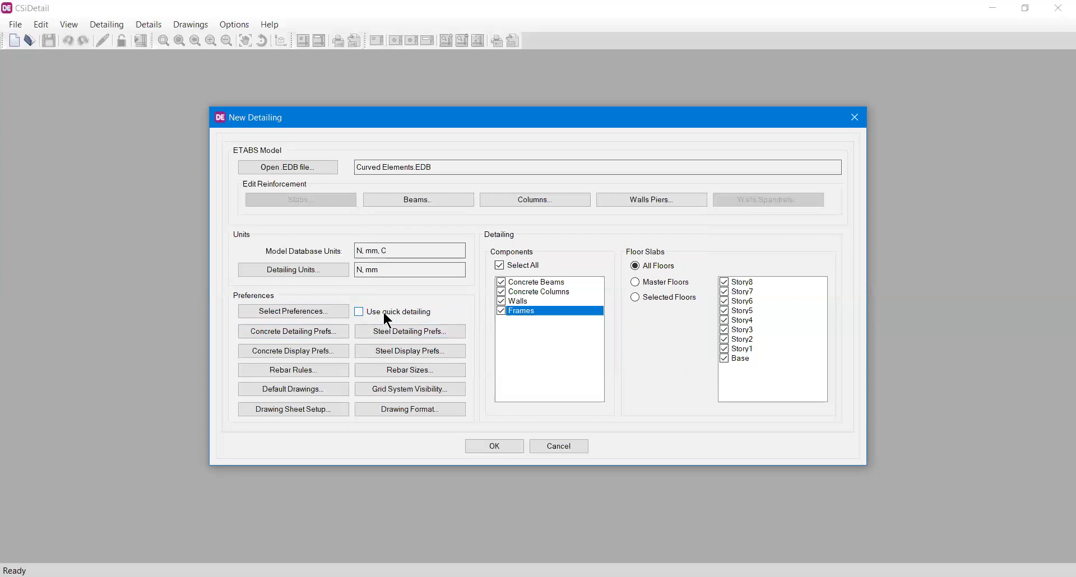
Open Concrete Detailing Prefs to see slab settings like 1:50 plan scale and 2.80 mm text
{"action": "left_click", "coordinate": [313, 335]}
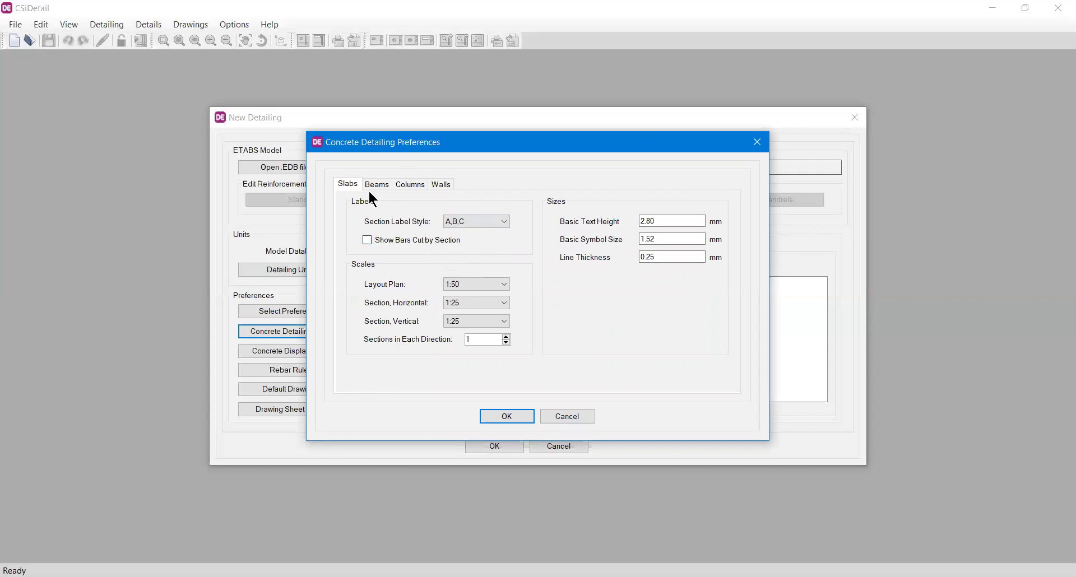
Review the Beams settings, stepping through the Basic Text Height and Basic Symbol Size fields
{"action": "left_click_drag", "start_coordinate": [385, 152], "coordinate": [388, 149]}
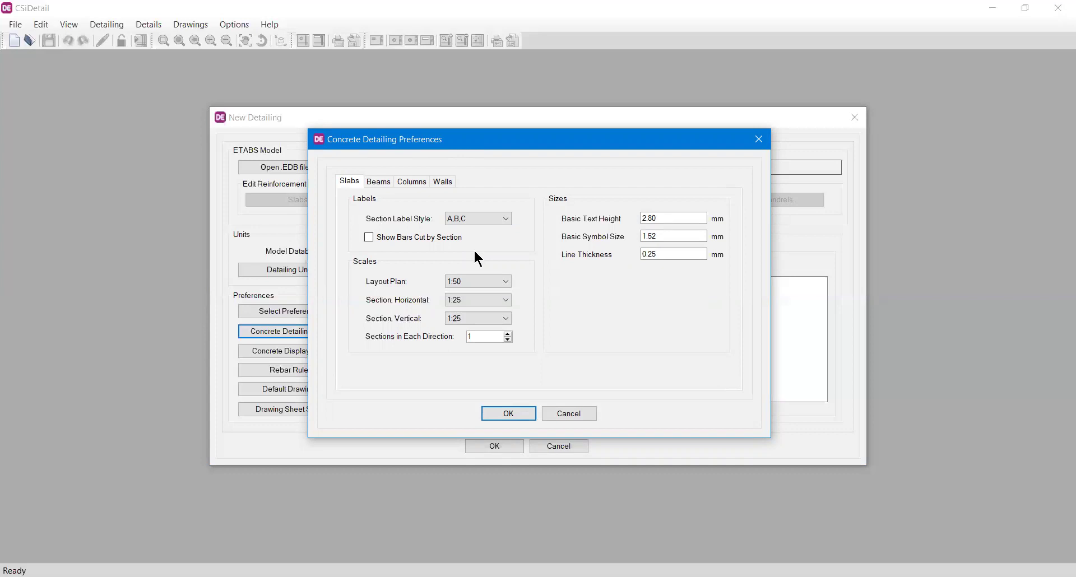
{"action": "left_click", "coordinate": [382, 183]}
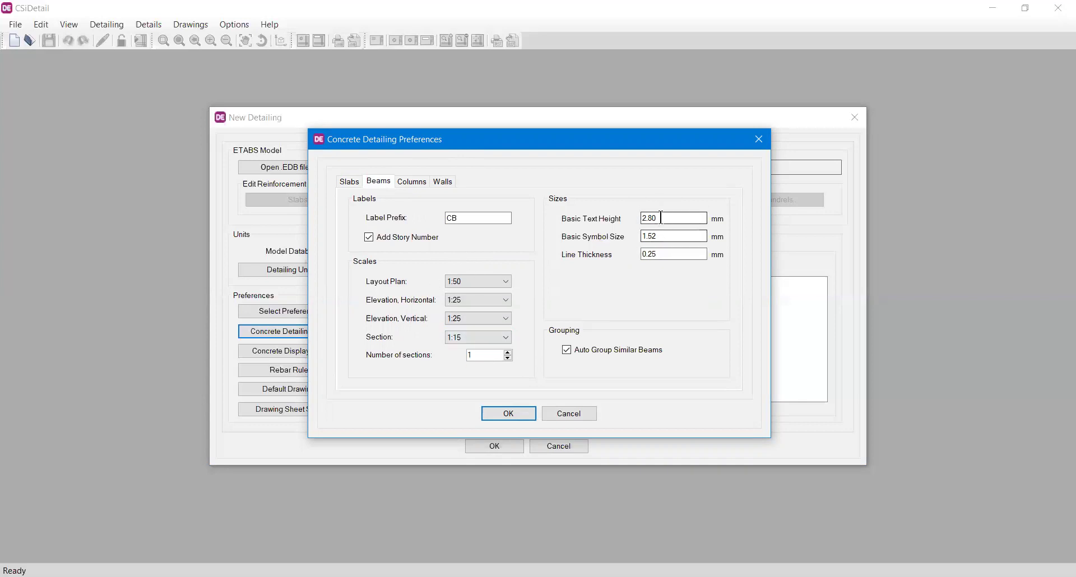
{"action": "left_click_drag", "start_coordinate": [701, 218], "coordinate": [628, 238]}
{"action": "key", "text": "Tab"}
{"action": "key", "text": "Tab"}
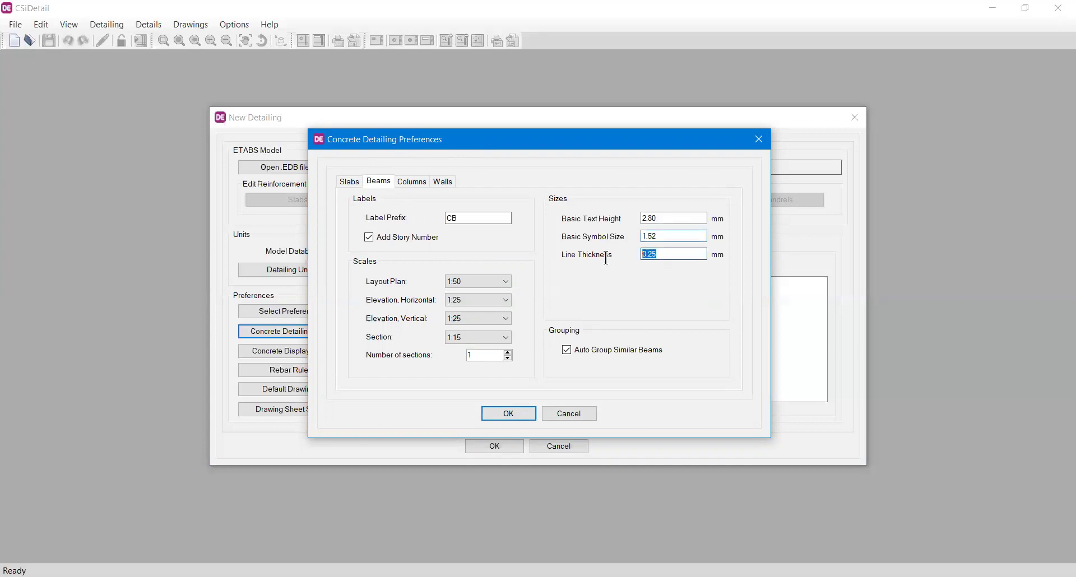
{"action": "key", "text": "shift+Tab"}
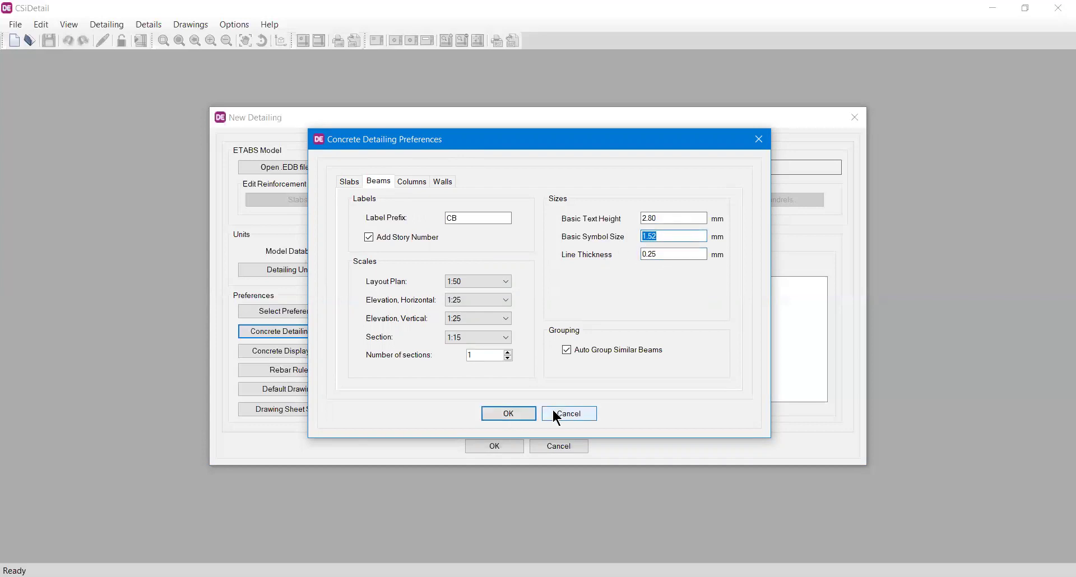
Cancel the detailing preferences and open Concrete Display Prefs showing slab rebar callout options
{"action": "left_click", "coordinate": [558, 414]}
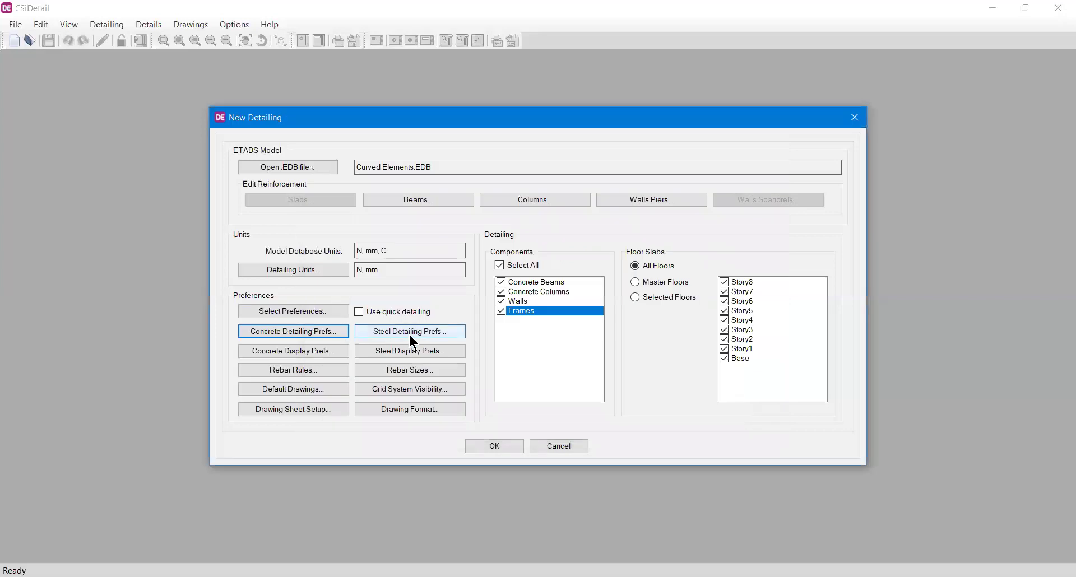
{"action": "left_click", "coordinate": [307, 352]}
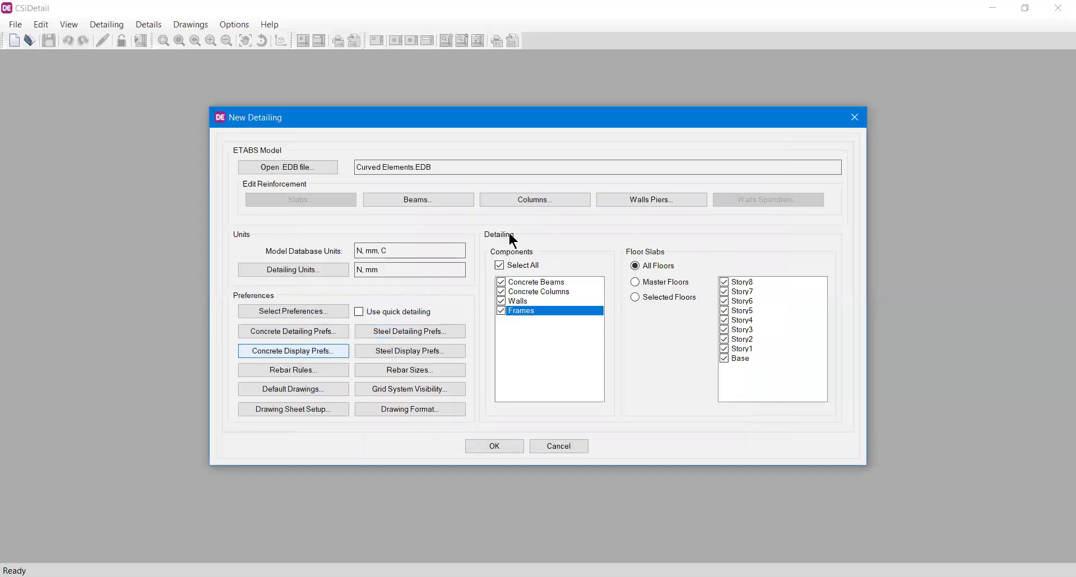
{"action": "left_click_drag", "start_coordinate": [487, 79], "coordinate": [532, 74]}
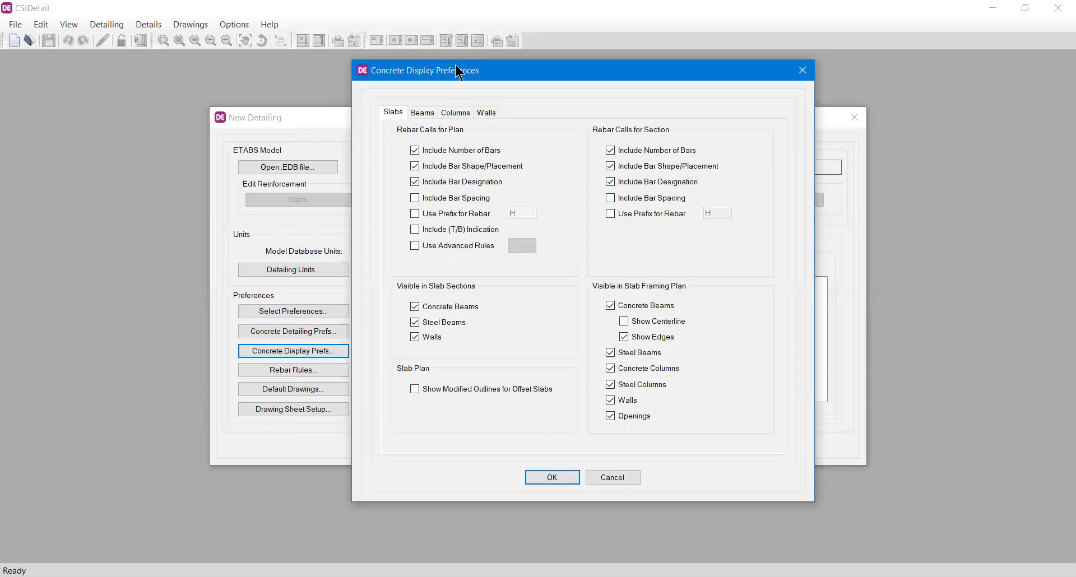
Check the Beams rebar callout display options, then close the dialog with Esc
{"action": "left_click_drag", "start_coordinate": [457, 70], "coordinate": [484, 75]}
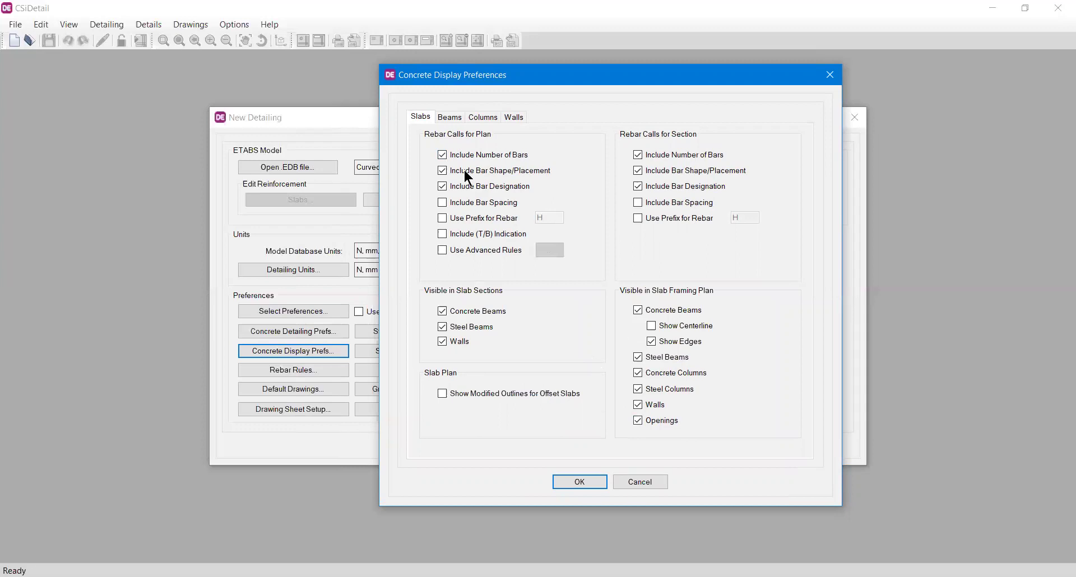
{"action": "left_click", "coordinate": [450, 117]}
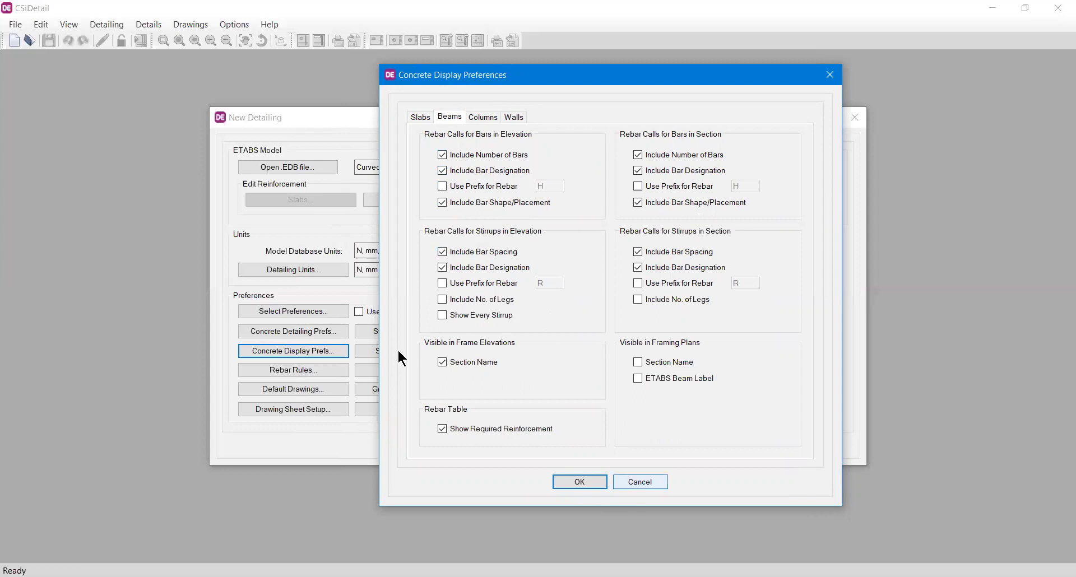
{"action": "key", "text": "Escape"}
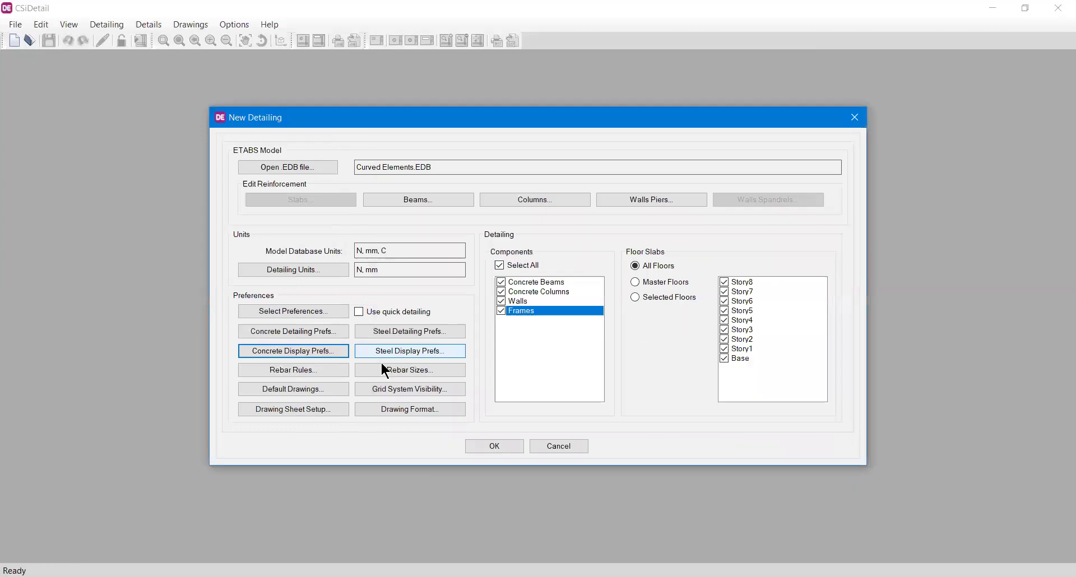
{"action": "left_click", "coordinate": [329, 371]}
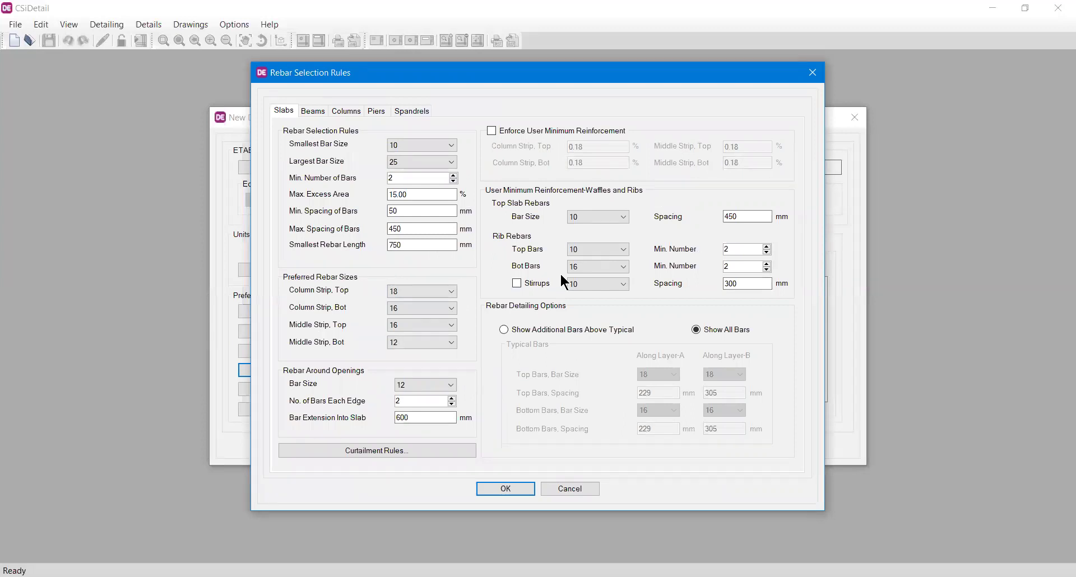
{"action": "left_click", "coordinate": [399, 144]}
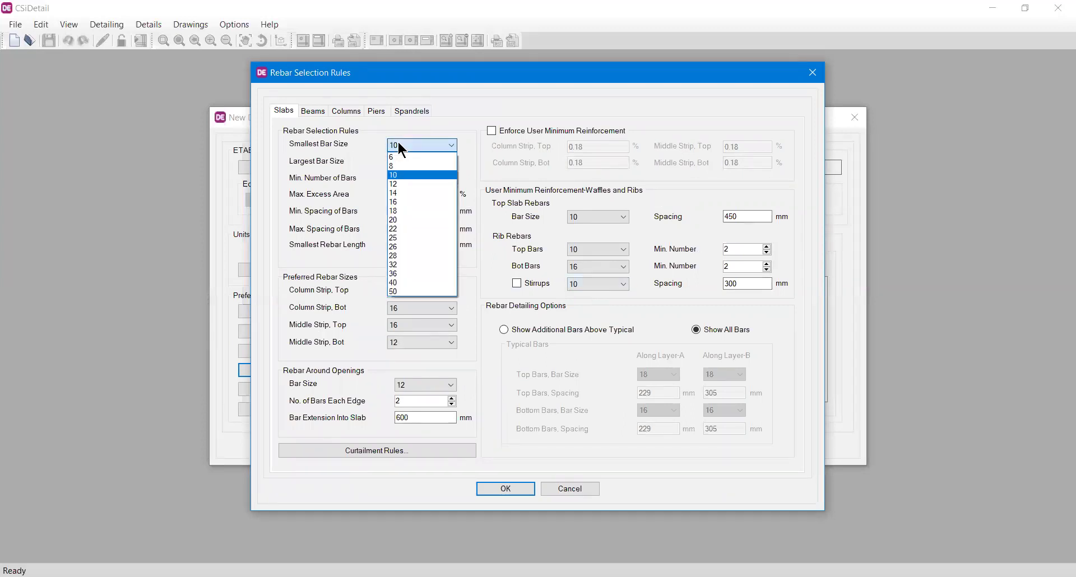
{"action": "left_click", "coordinate": [398, 144]}
{"action": "left_click", "coordinate": [411, 163]}
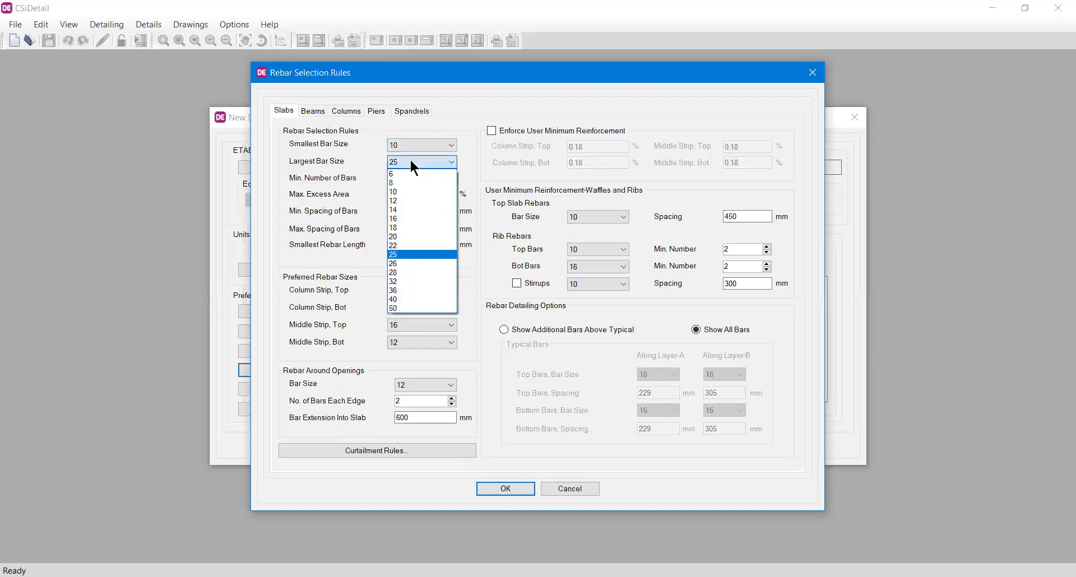
{"action": "left_click", "coordinate": [411, 162]}
{"action": "key", "text": "Tab"}
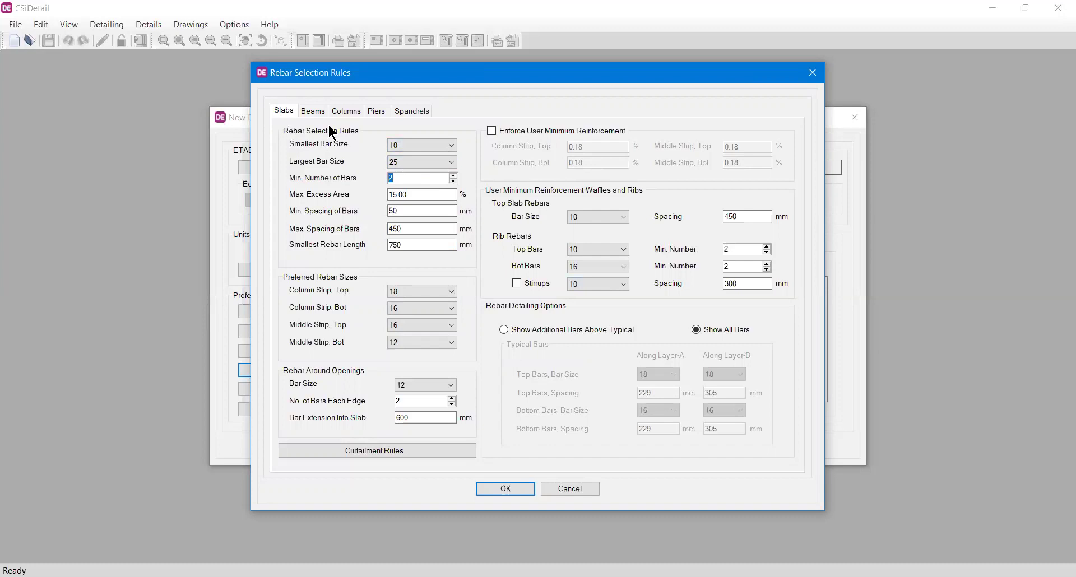
{"action": "left_click", "coordinate": [313, 111]}
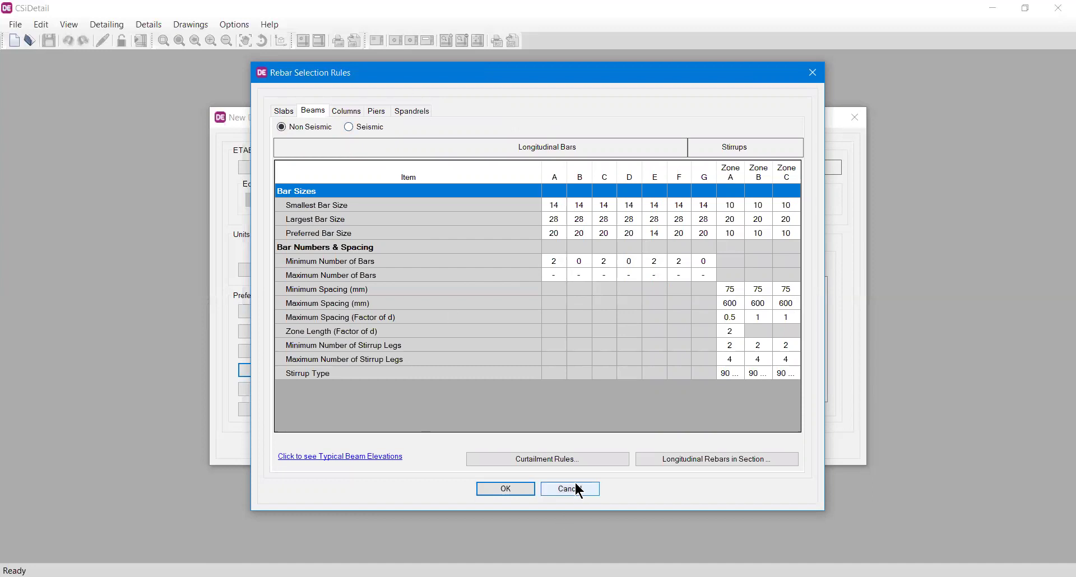
{"action": "key", "text": "Escape"}
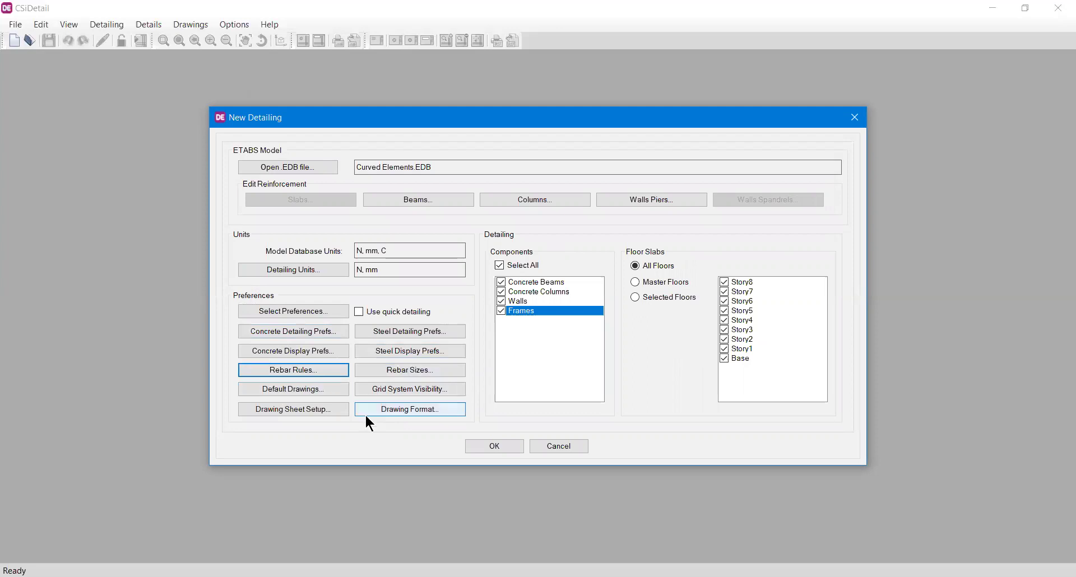
Review the drawings list, then leave grid visibility and drawing sheet setup at their defaults
{"action": "left_click", "coordinate": [308, 389]}
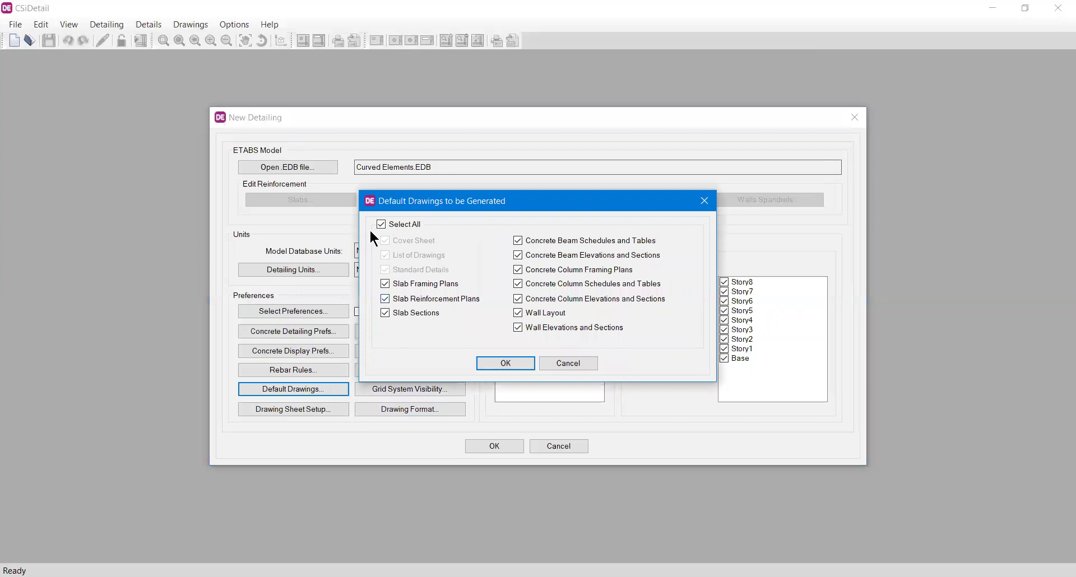
{"action": "left_click", "coordinate": [401, 391]}
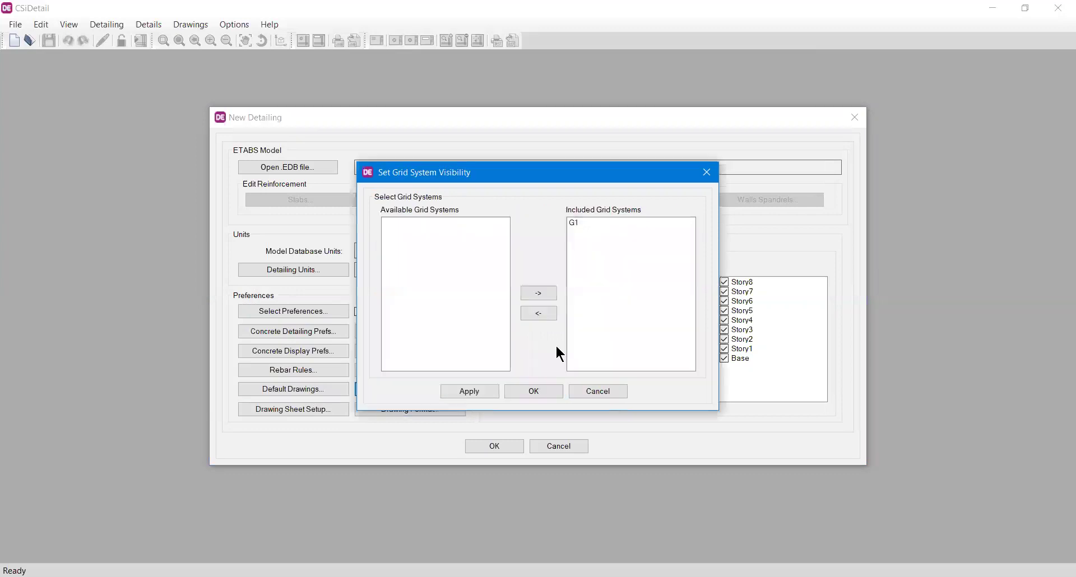
{"action": "left_click", "coordinate": [597, 391]}
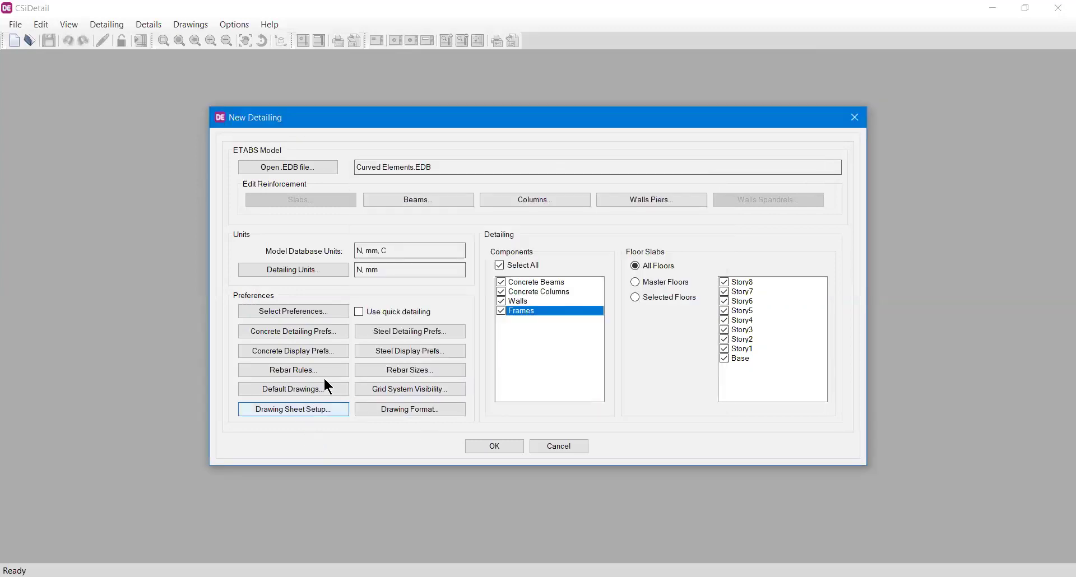
{"action": "left_click", "coordinate": [322, 408]}
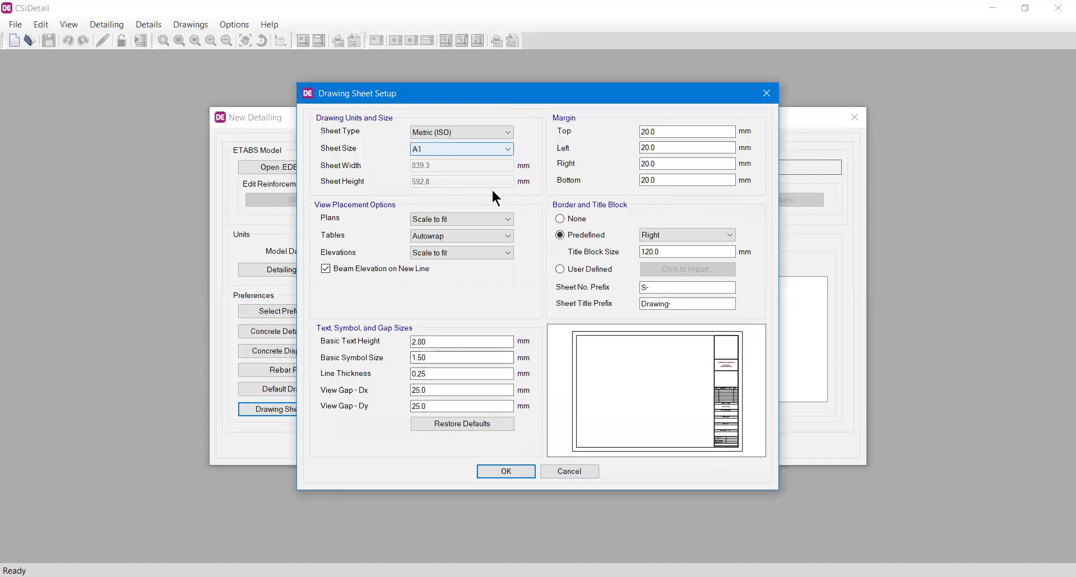
{"action": "left_click", "coordinate": [560, 474]}
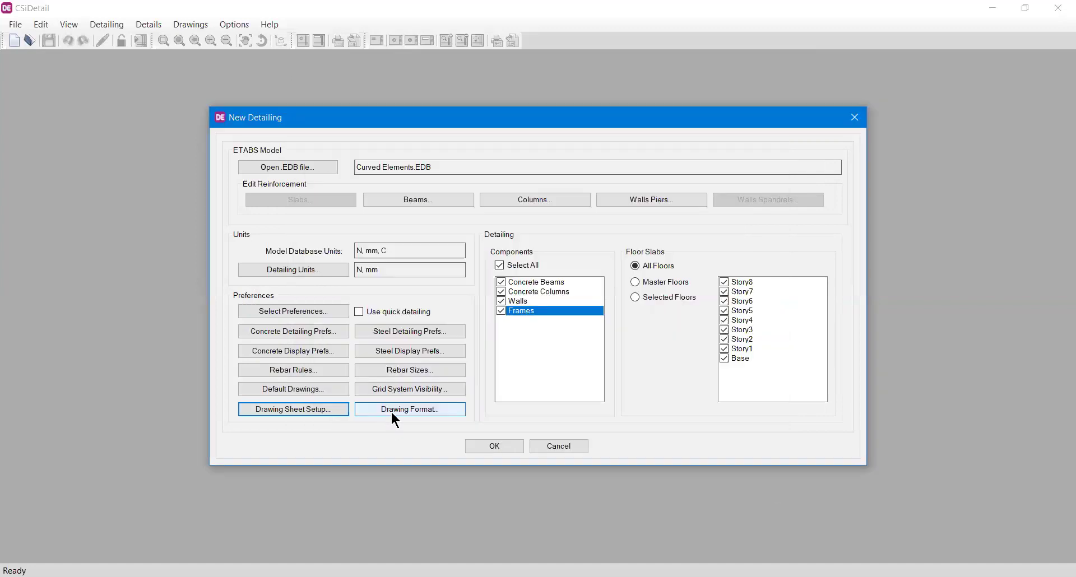
Review the Line table in Drawing Format Properties and close it without changes
{"action": "left_click", "coordinate": [391, 410]}
{"action": "scroll", "coordinate": [504, 300], "scroll_direction": "down", "scroll_amount": 2}
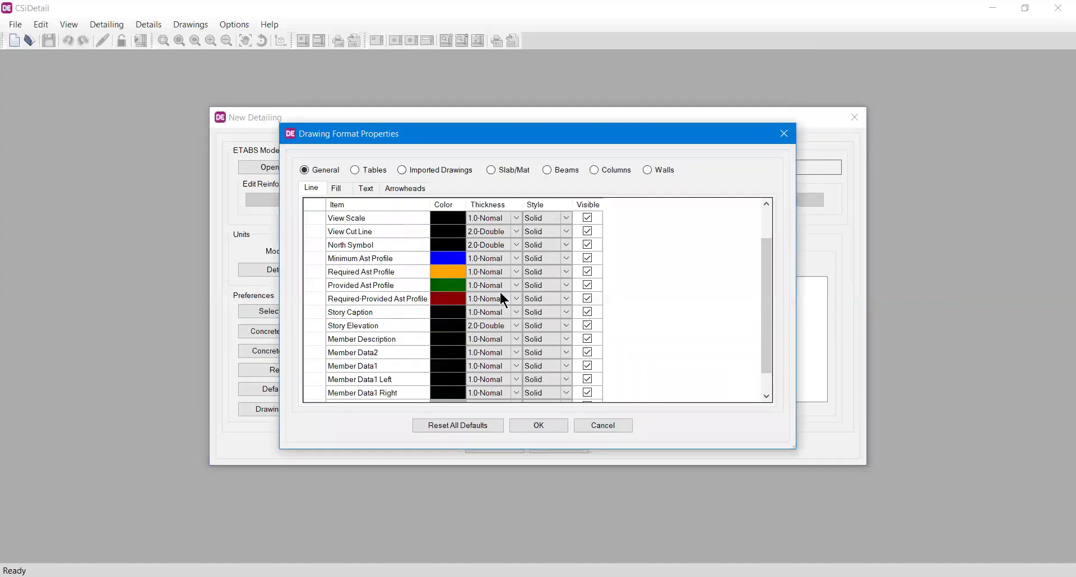
{"action": "scroll", "coordinate": [503, 300], "scroll_direction": "up", "scroll_amount": 1}
{"action": "left_click", "coordinate": [597, 426]}
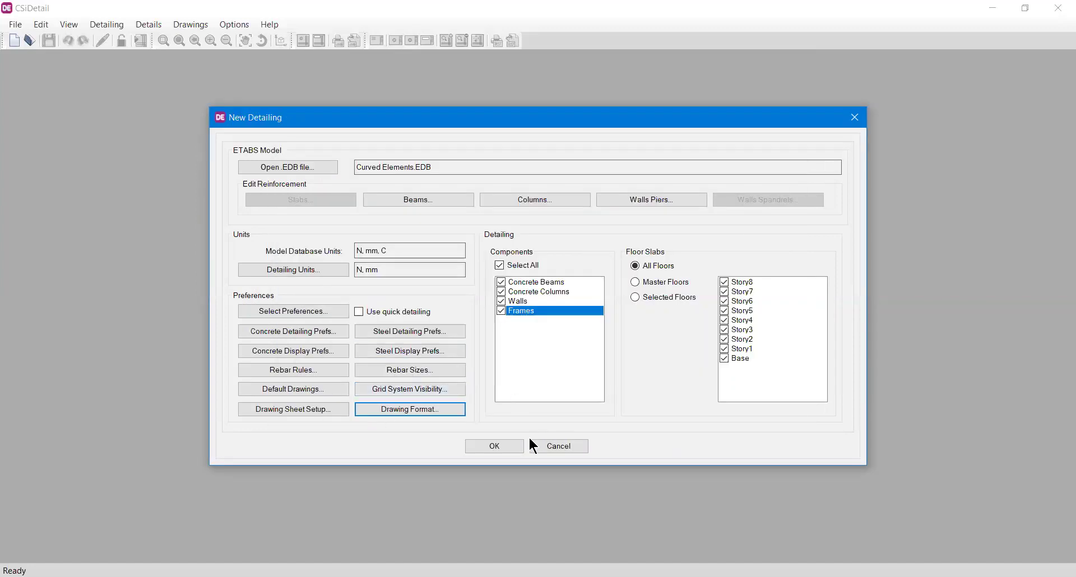
Confirm New Detailing to create 59 drawing sheets, ending on the Story8 plan at EL. 24000 mm
{"action": "left_click", "coordinate": [495, 446]}
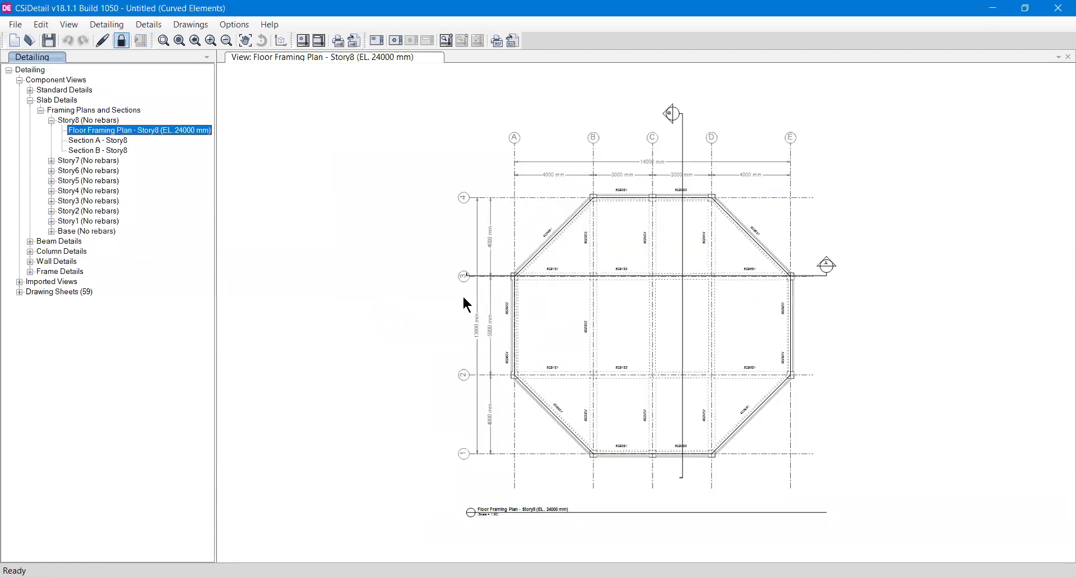
Collapse the Slab Details branch in the Detailing tree below the Story8 floor framing plan
{"action": "left_click", "coordinate": [364, 55]}
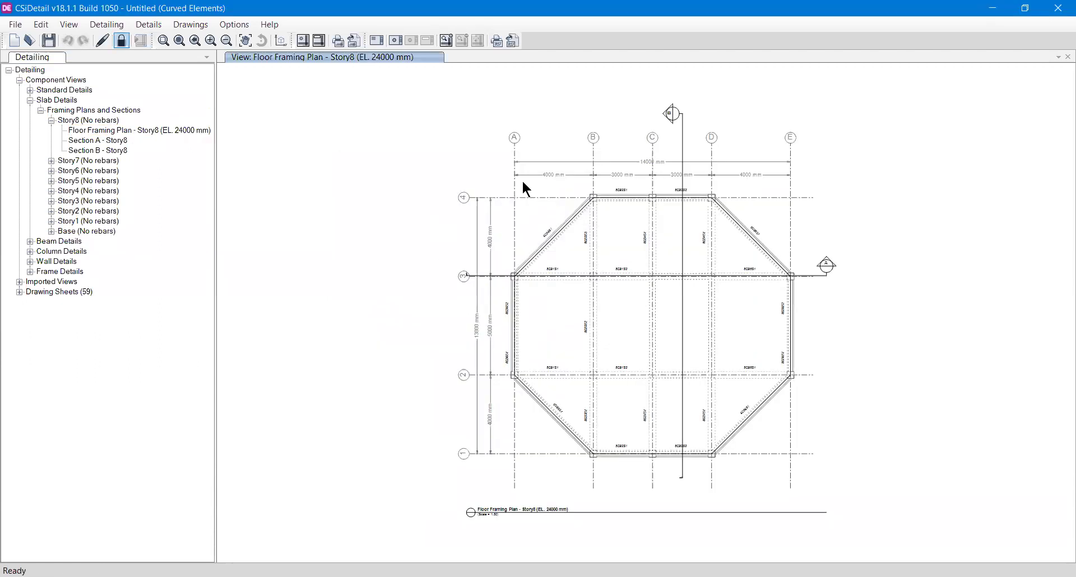
{"action": "left_click", "coordinate": [31, 101]}
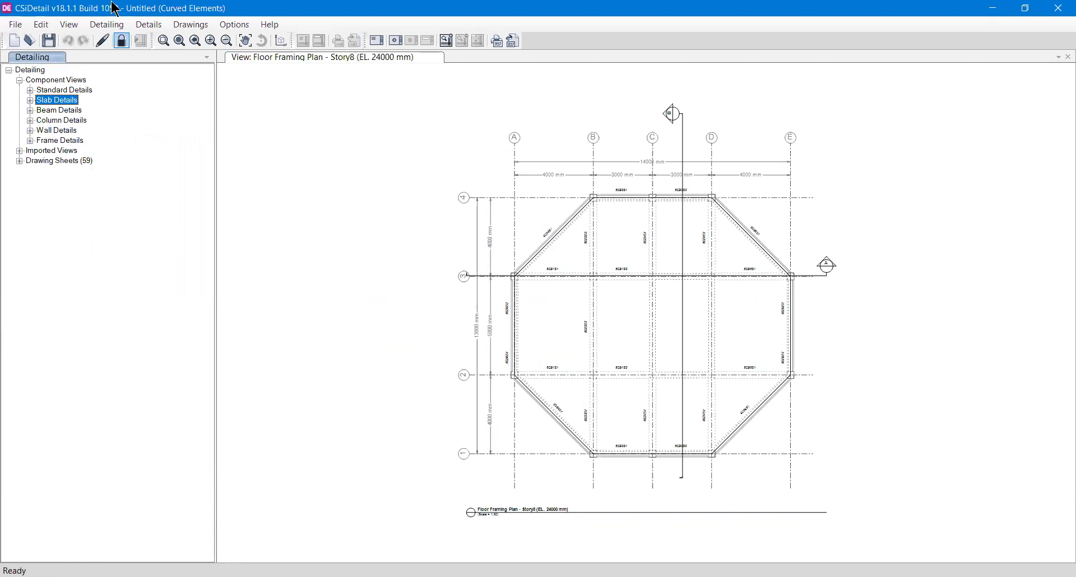
{"action": "left_click", "coordinate": [17, 26]}
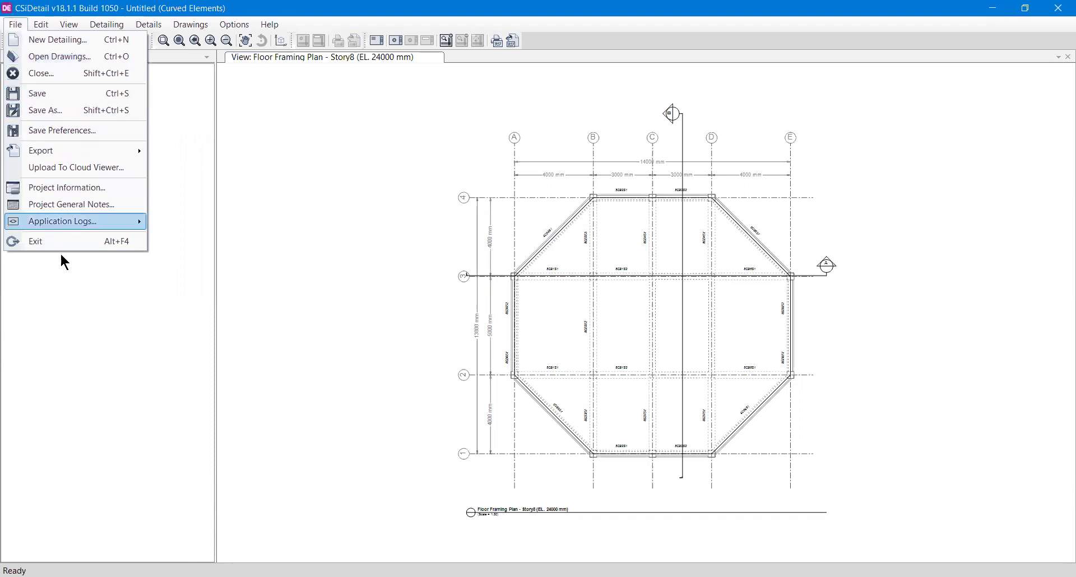
Save the project to the Desktop as Curved Elements, a CSiDetail .drg file
{"action": "mouse_move", "coordinate": [60, 233]}
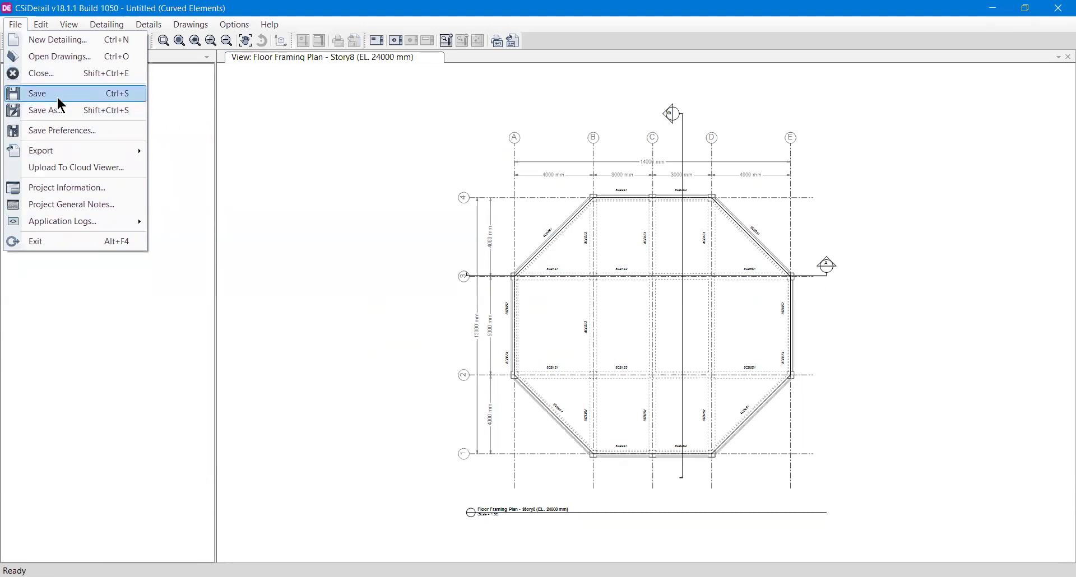
{"action": "left_click", "coordinate": [58, 96]}
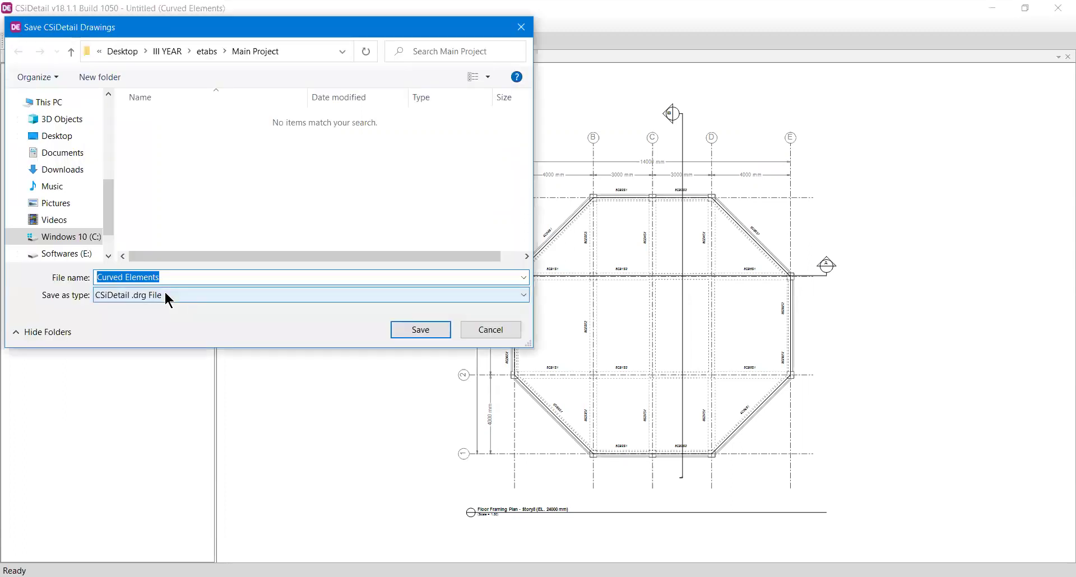
{"action": "left_click", "coordinate": [126, 297]}
{"action": "left_click", "coordinate": [111, 308]}
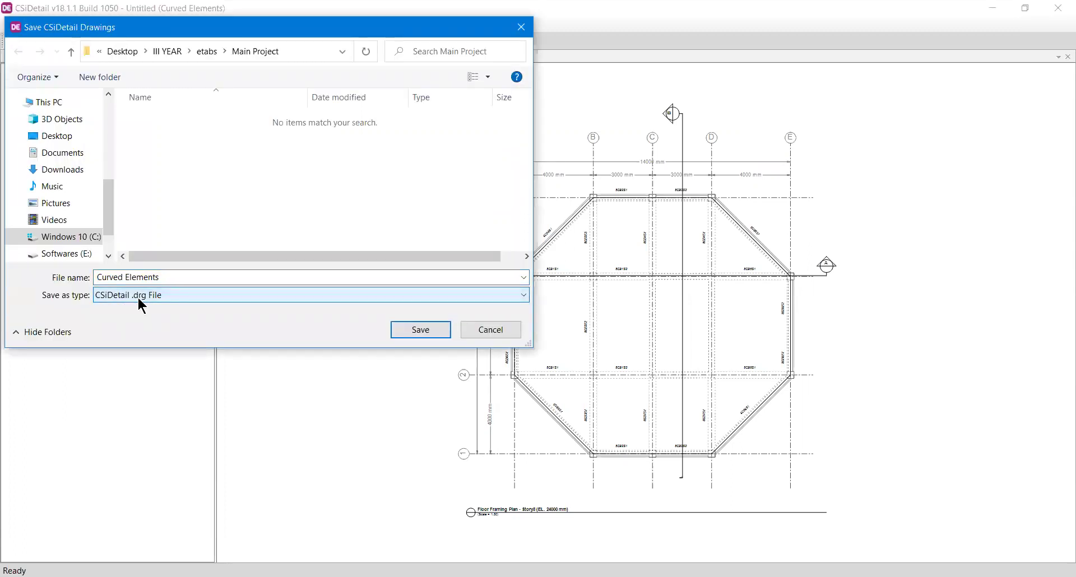
{"action": "left_click", "coordinate": [56, 136]}
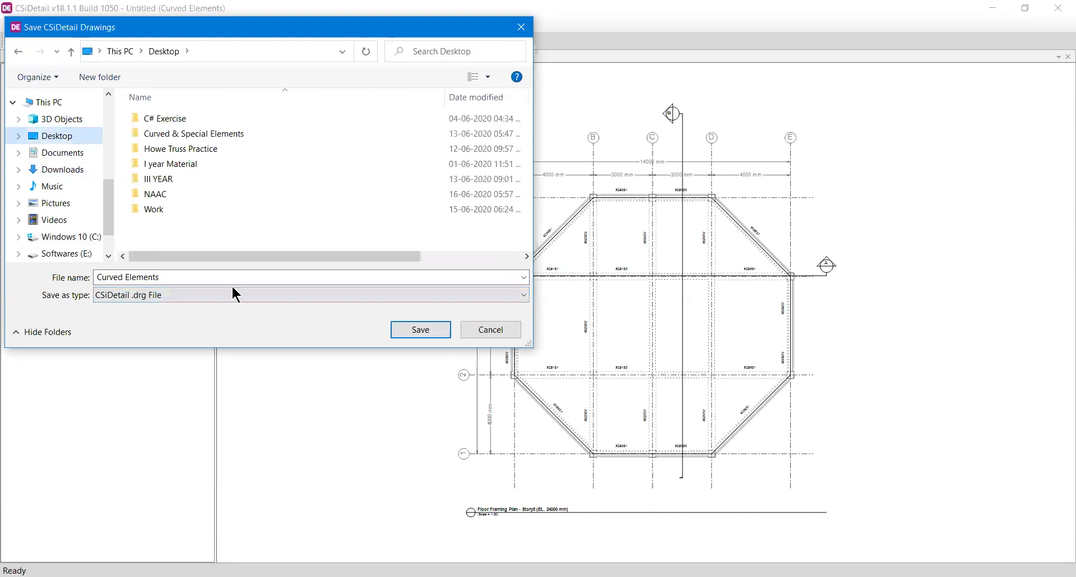
{"action": "left_click", "coordinate": [414, 333]}
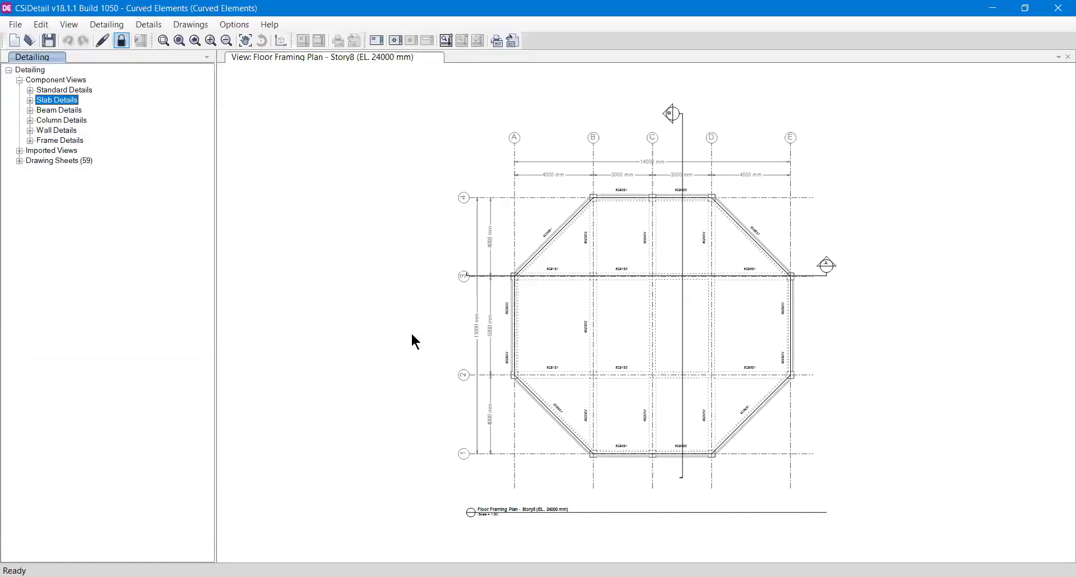
Reopen Curved Elements.drg from the Desktop, declining to save the current detailing files
{"action": "left_click", "coordinate": [17, 25]}
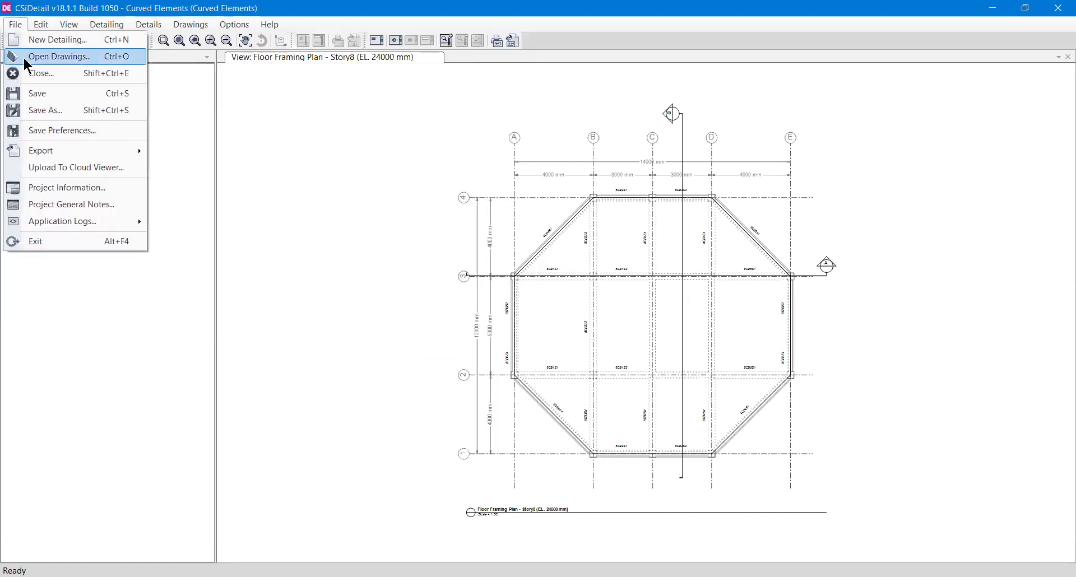
{"action": "left_click", "coordinate": [61, 60]}
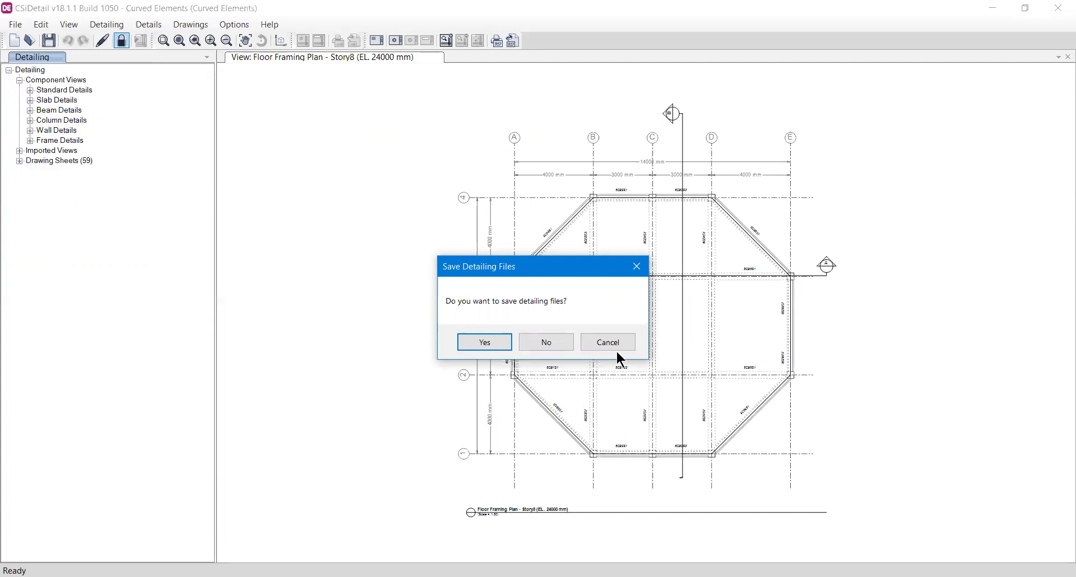
{"action": "left_click", "coordinate": [553, 350]}
{"action": "left_click", "coordinate": [546, 343]}
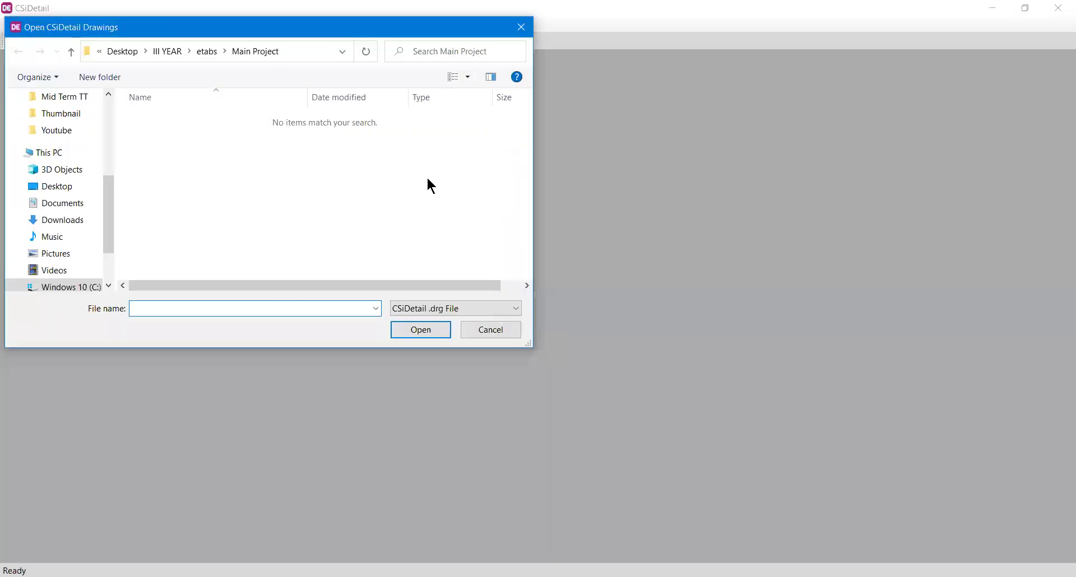
{"action": "left_click", "coordinate": [57, 186]}
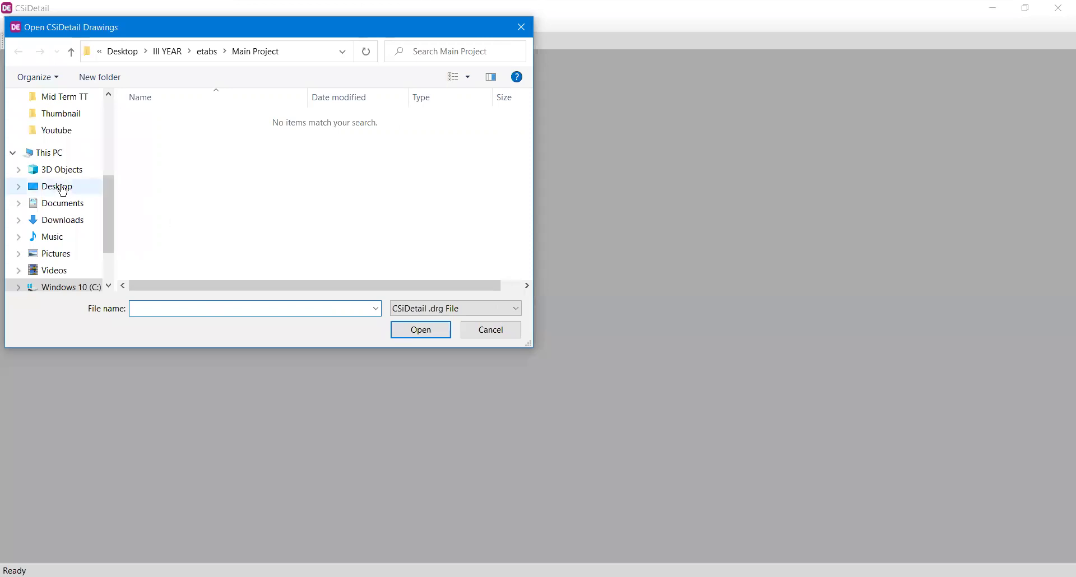
{"action": "left_click", "coordinate": [161, 225]}
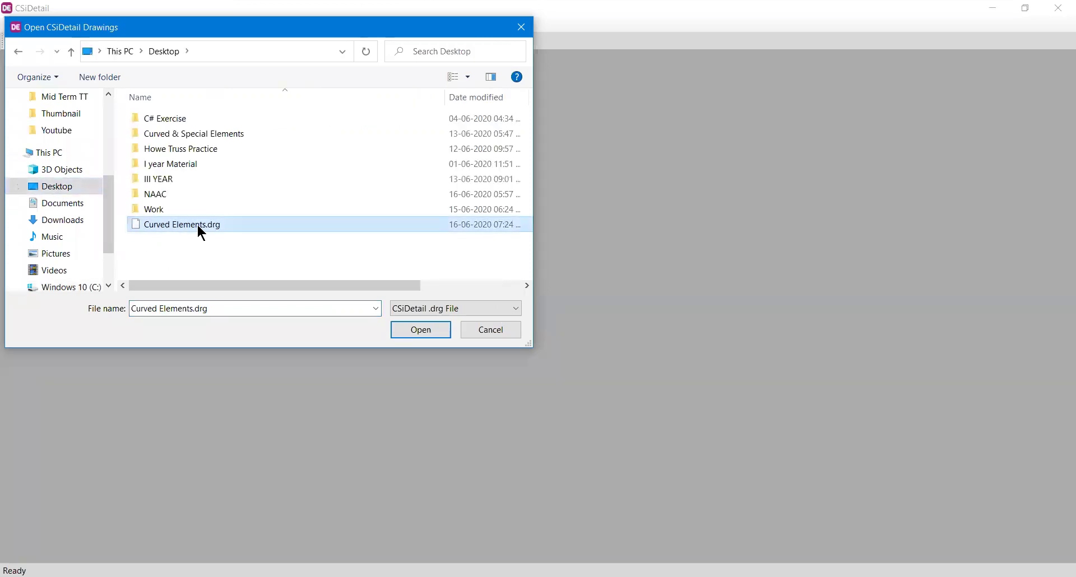
{"action": "left_click", "coordinate": [424, 332]}
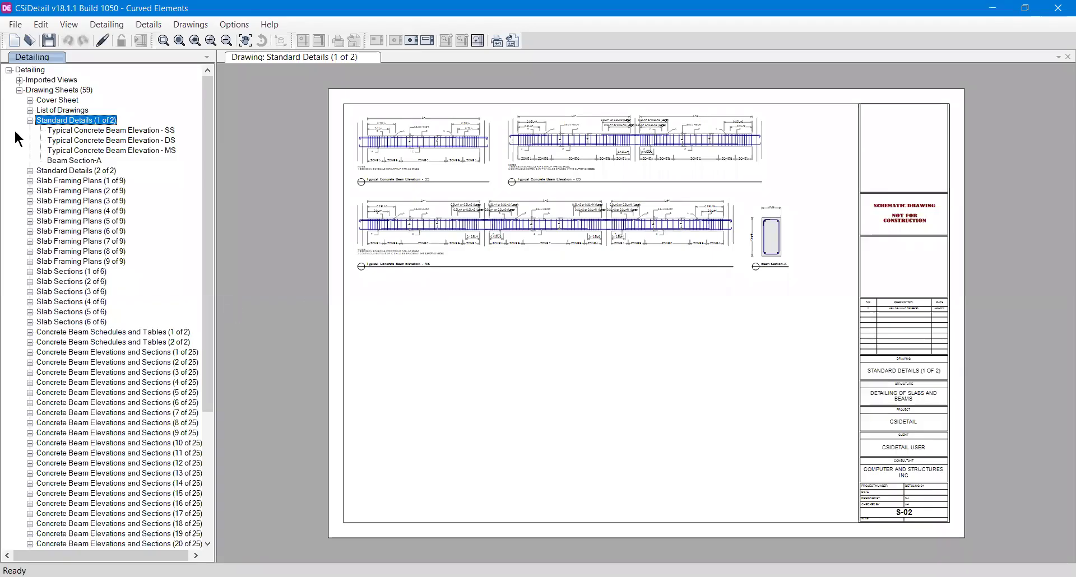
Collapse Standard Details (1 of 2) and Drawing Sheets (59), then select the Detailing tree root
{"action": "left_click", "coordinate": [30, 119]}
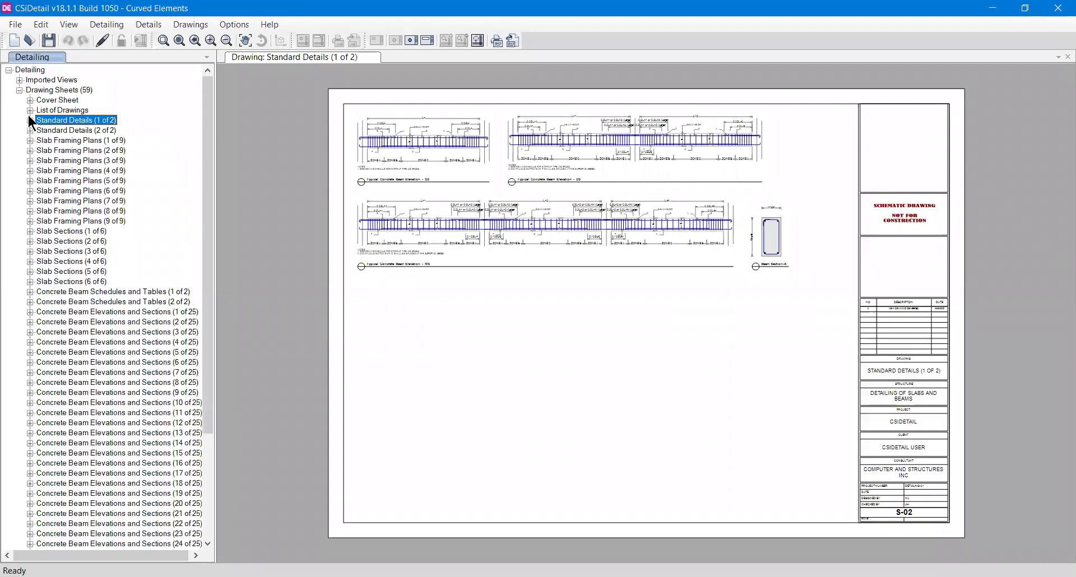
{"action": "left_click", "coordinate": [19, 90]}
{"action": "left_click", "coordinate": [13, 25]}
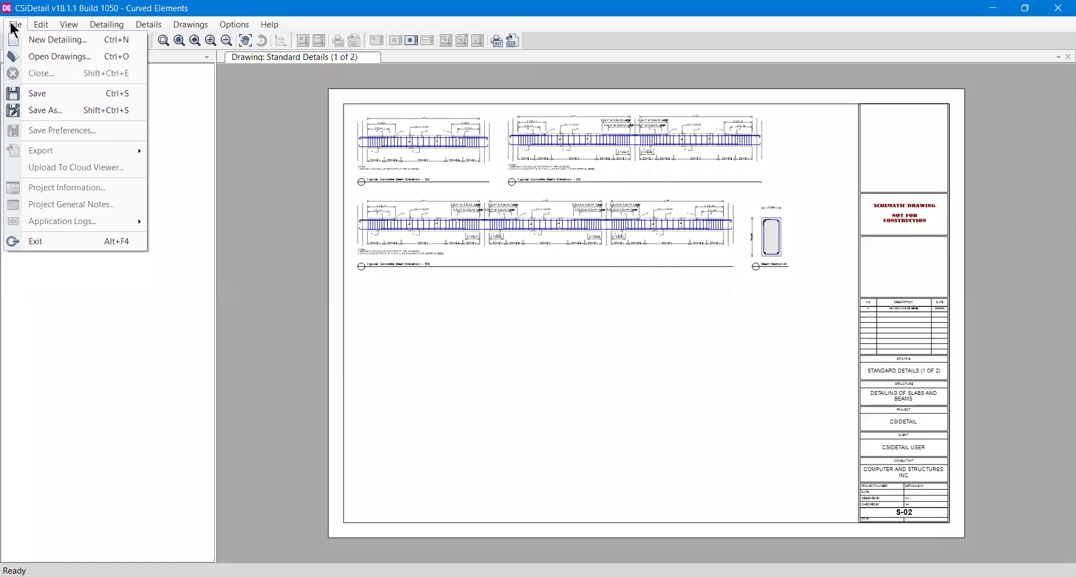
{"action": "left_click", "coordinate": [129, 258]}
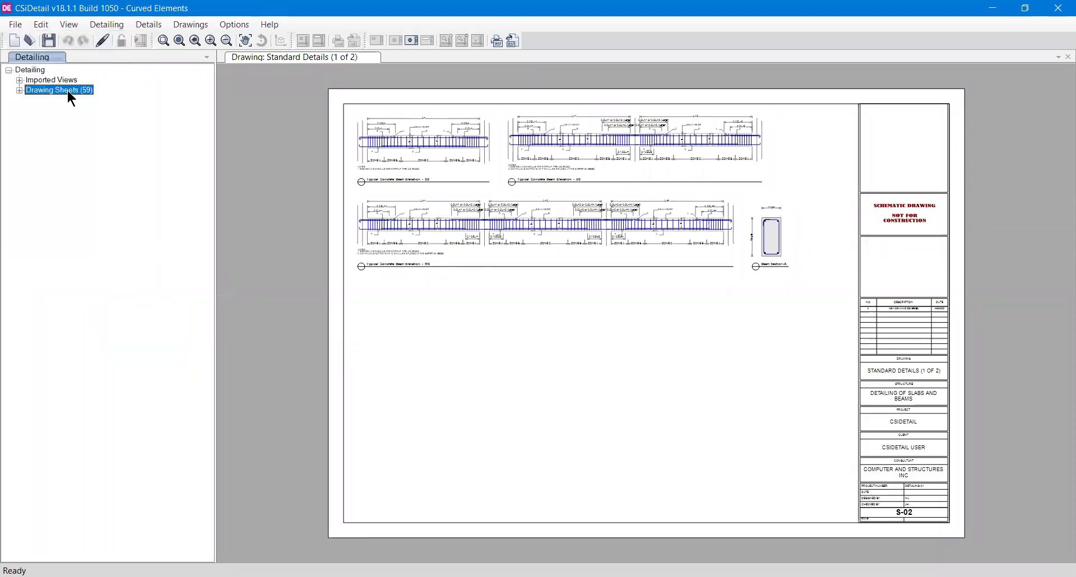
{"action": "left_click", "coordinate": [32, 70]}
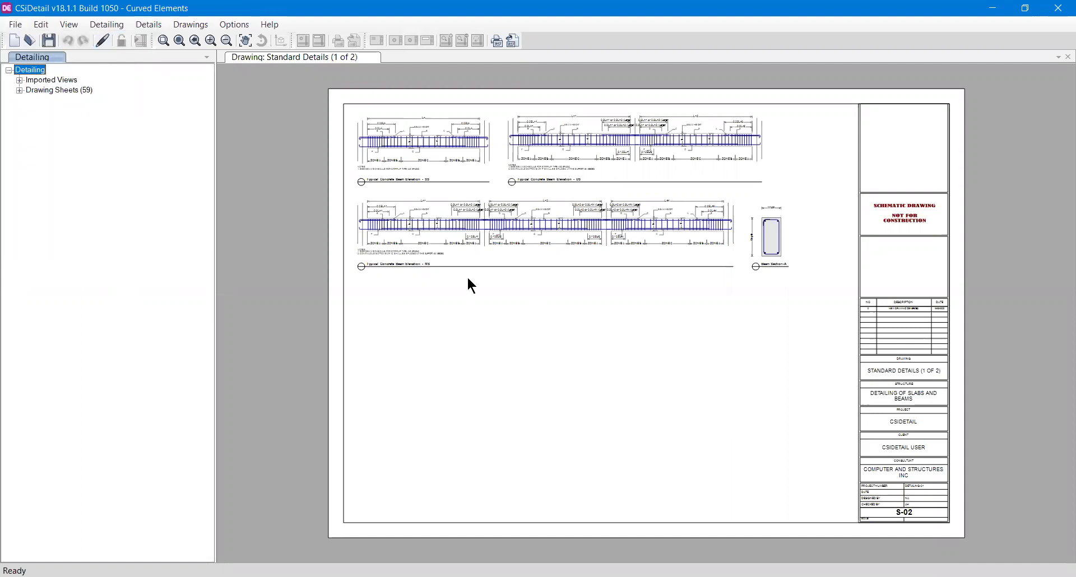